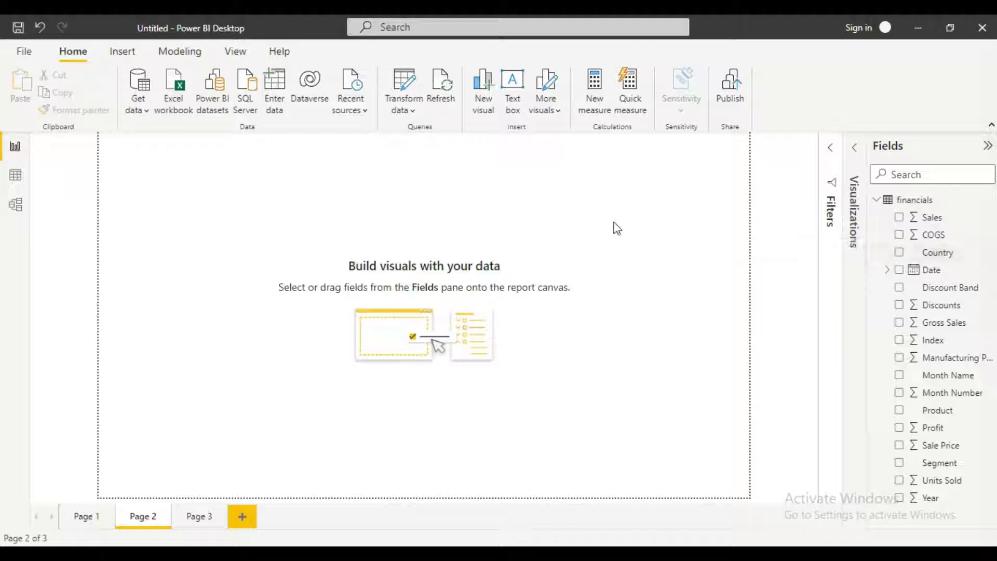
Insert a table visual on Page 2, move it toward the page's centre, and add the Product and Discount Band fields
click(853, 155)
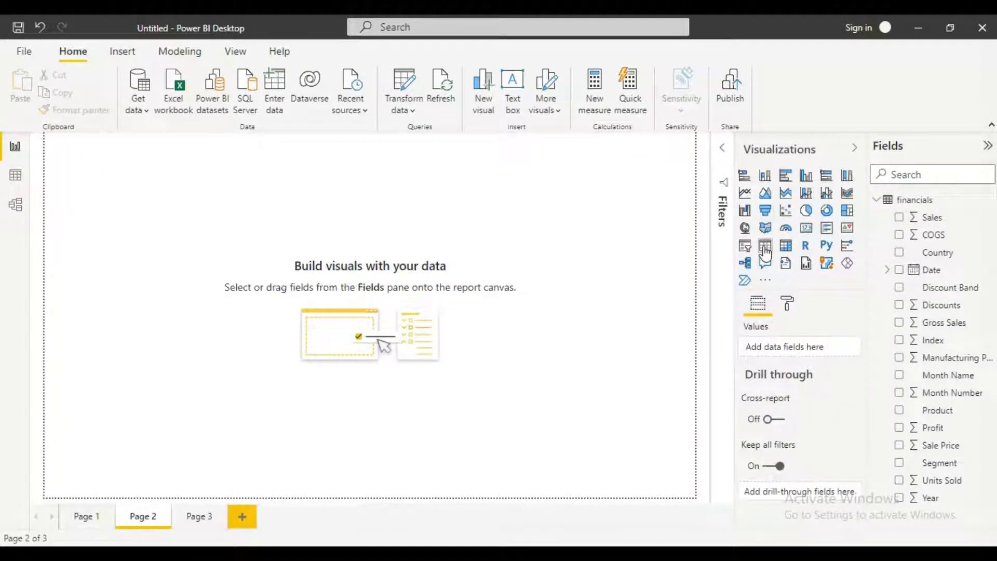
click(764, 250)
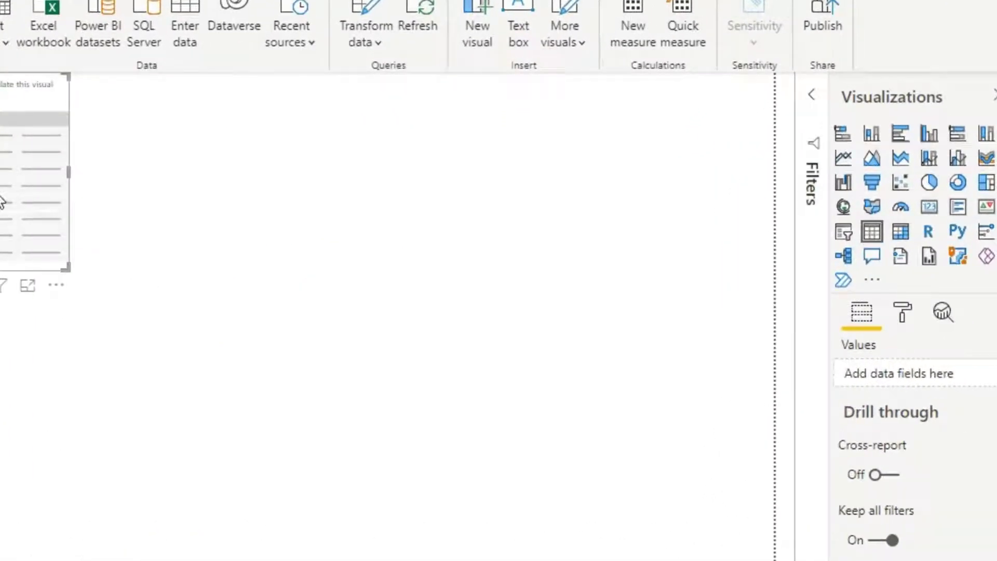
drag(2, 202, 255, 369)
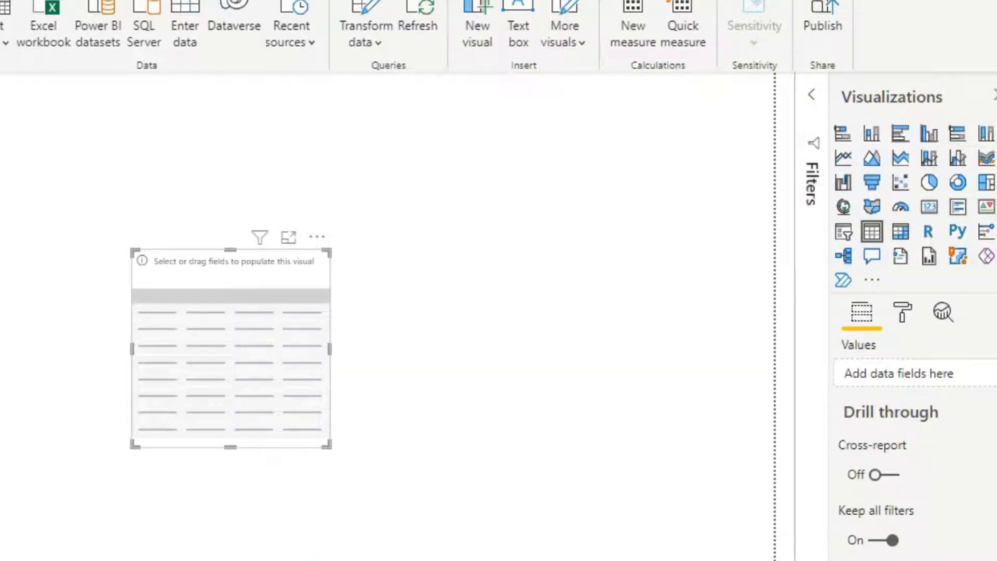
drag(994, 322, 261, 344)
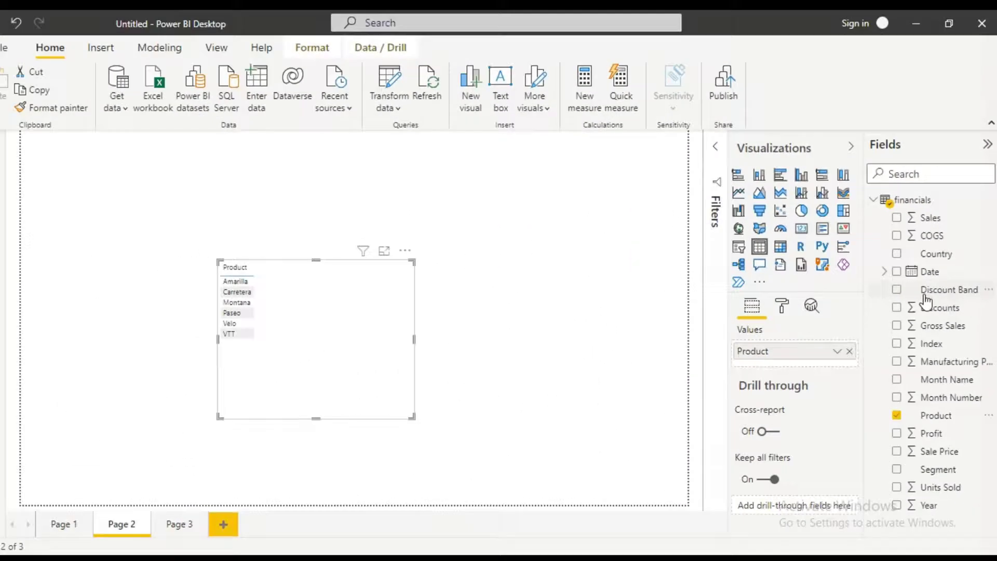
drag(869, 389, 626, 476)
drag(831, 323, 795, 359)
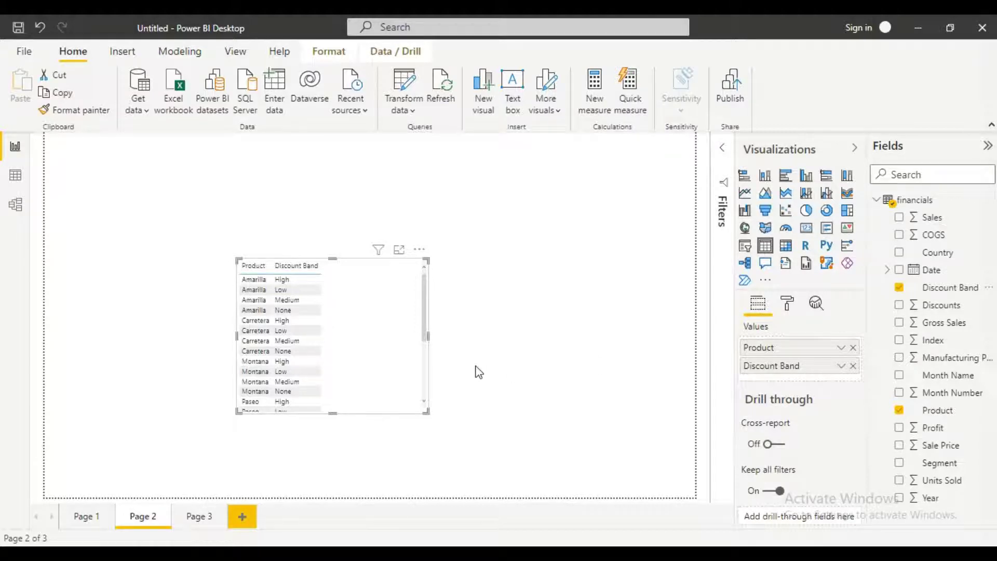
Remove the table visual from Page 2
click(420, 253)
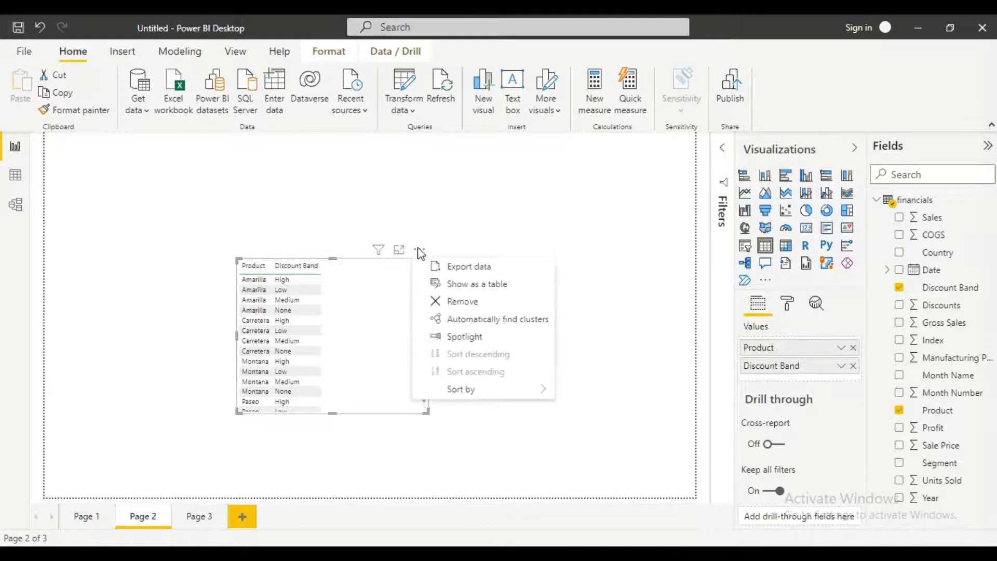
click(481, 305)
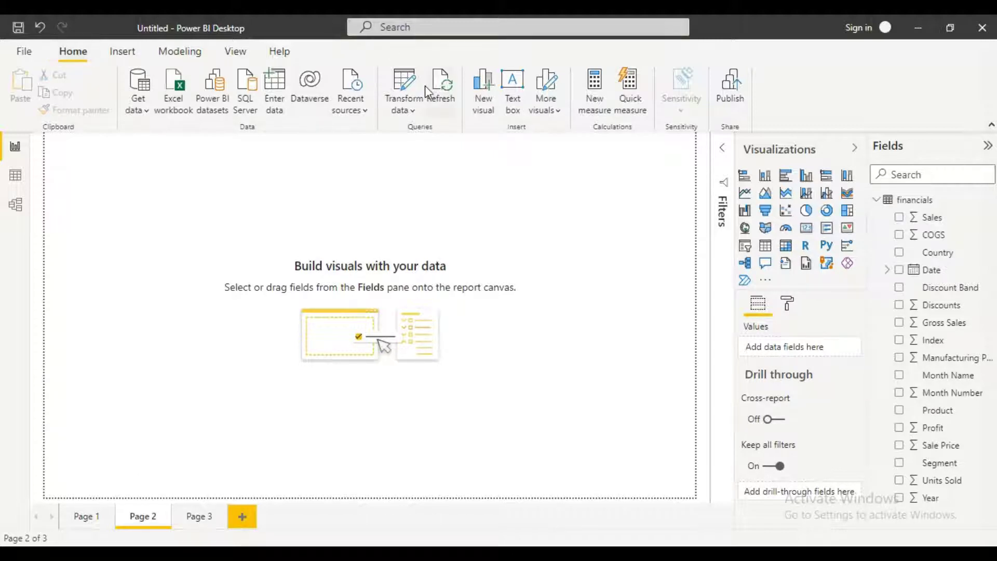
Open the report's data in the Power Query Editor and maximize the editor window
click(414, 113)
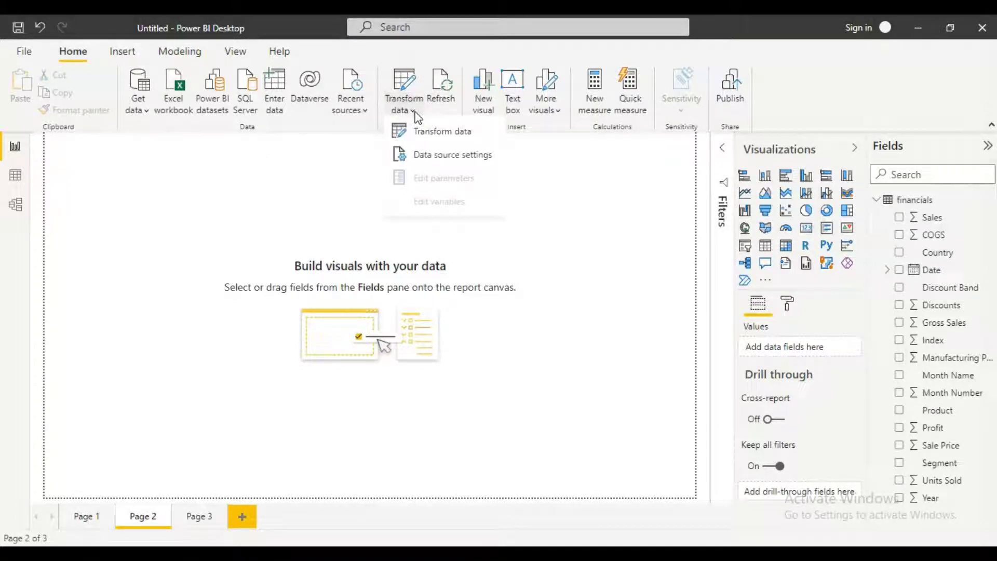
click(421, 134)
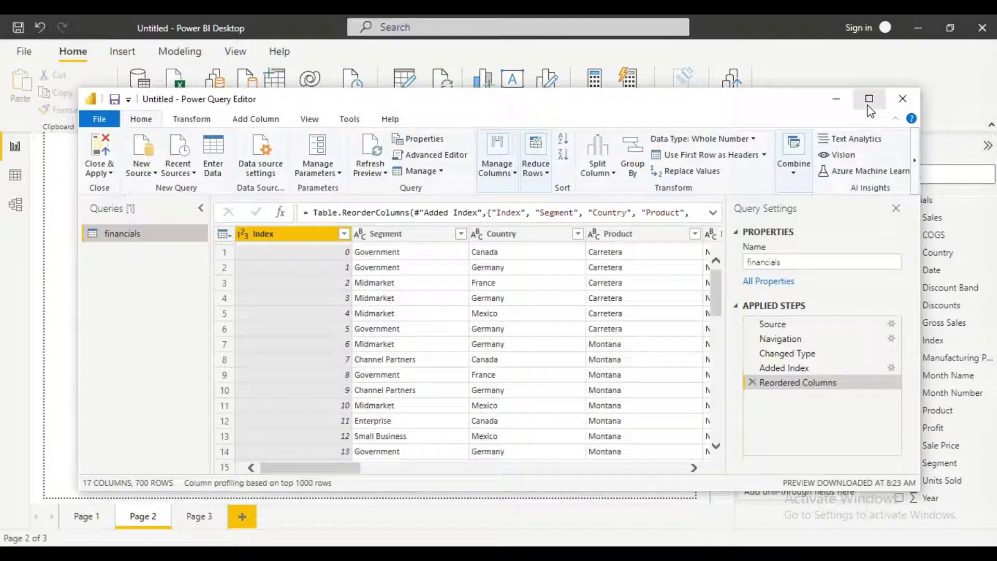
click(868, 99)
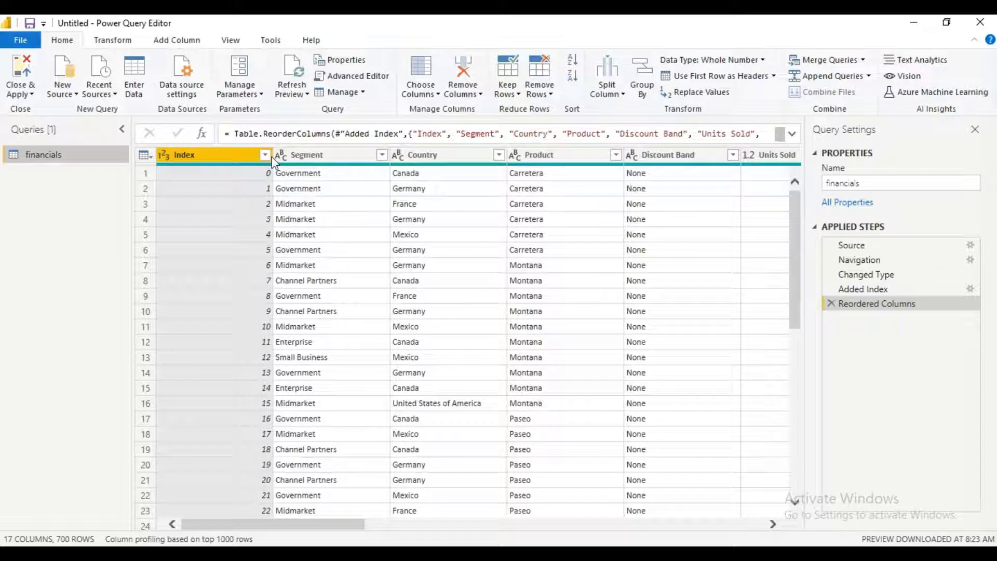
Duplicate the financials query and rename the copy new_financial
right_click(91, 156)
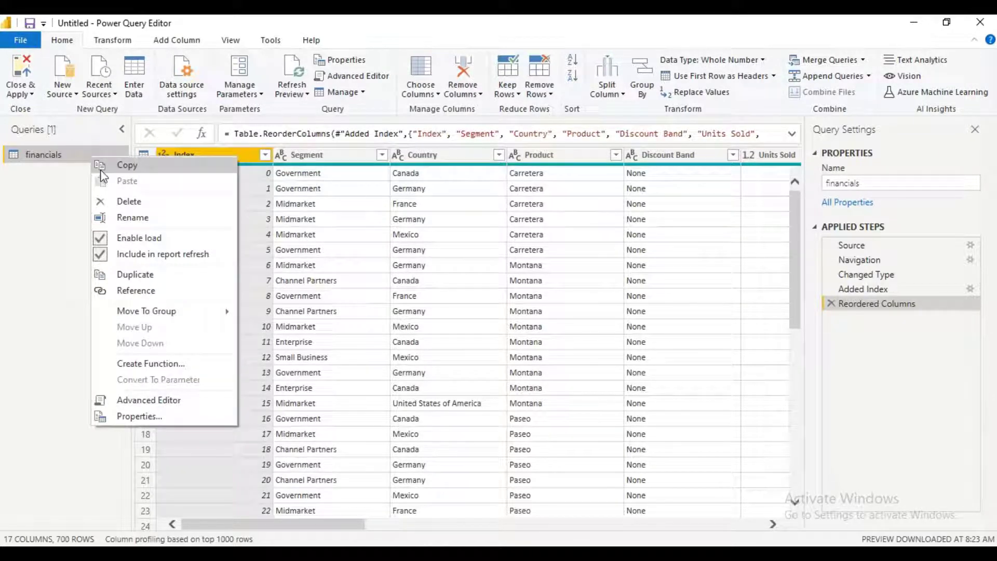
click(138, 278)
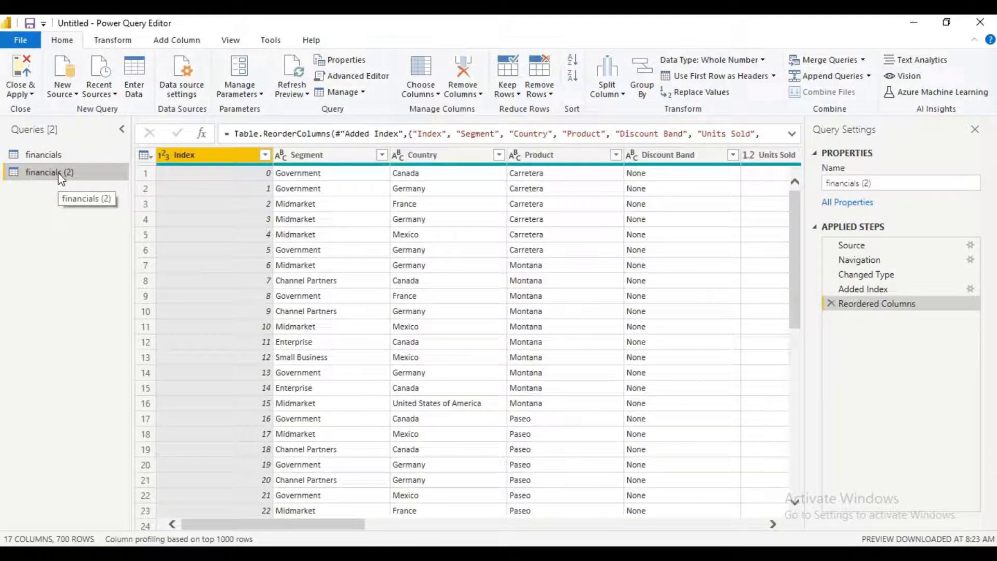
right_click(58, 173)
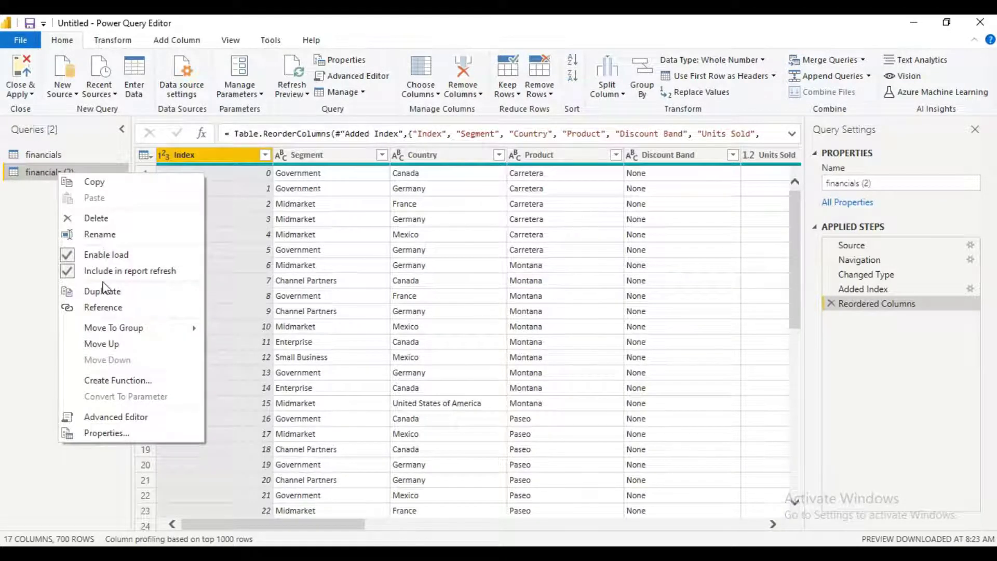
click(115, 236)
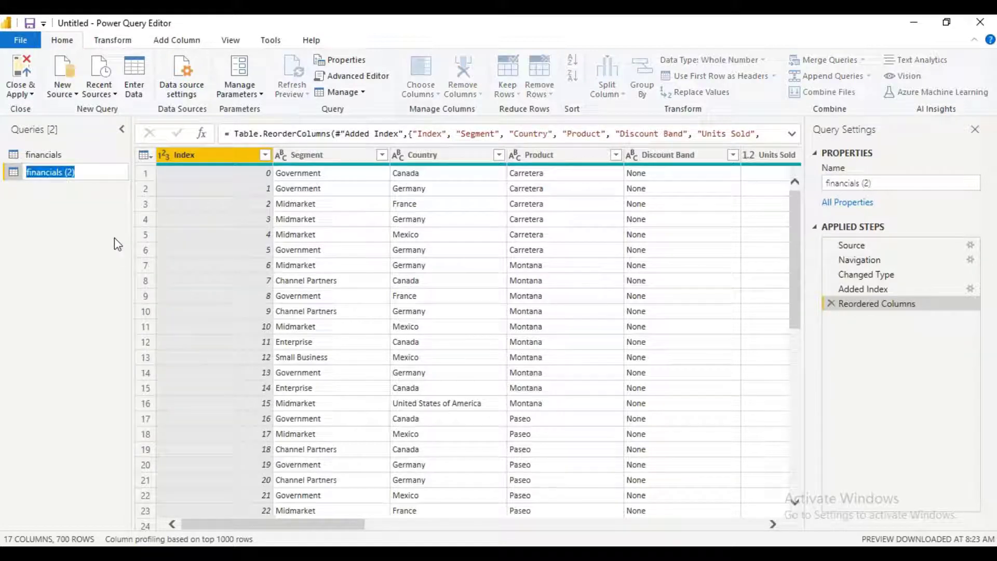
text(new)
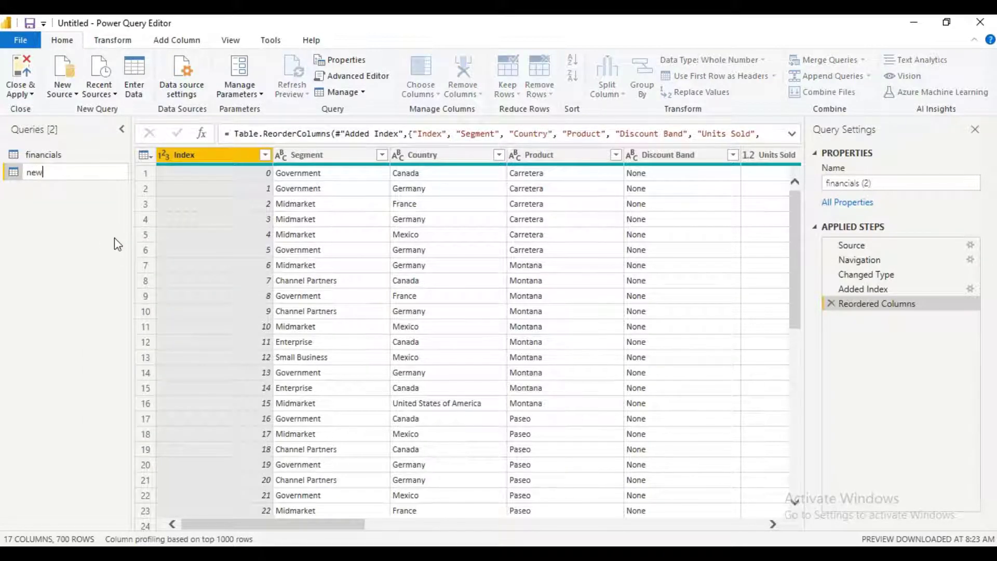
text(_financial)
key(Return)
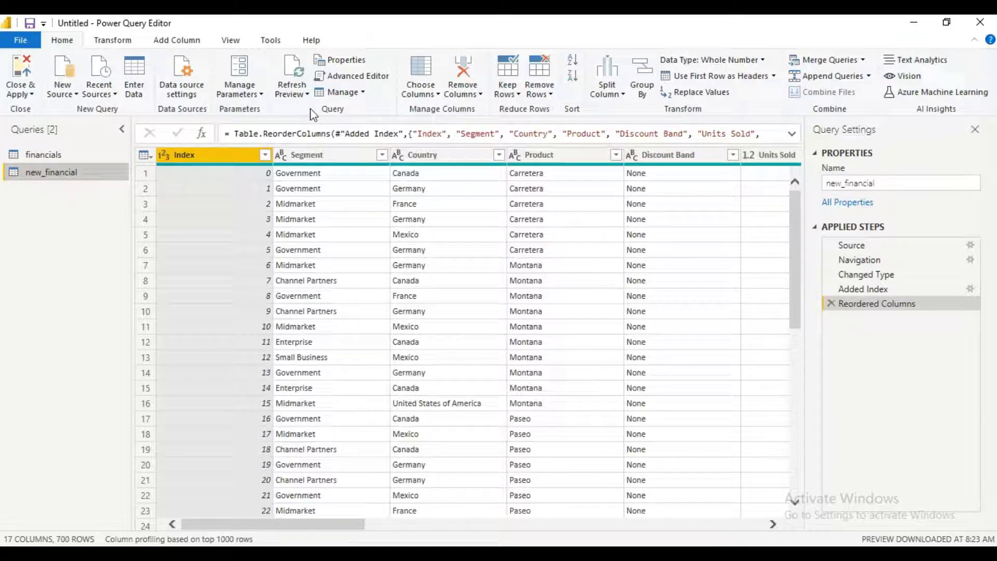
Keep only the Segment and Discount Band columns in new_financial by removing all other columns
click(428, 154)
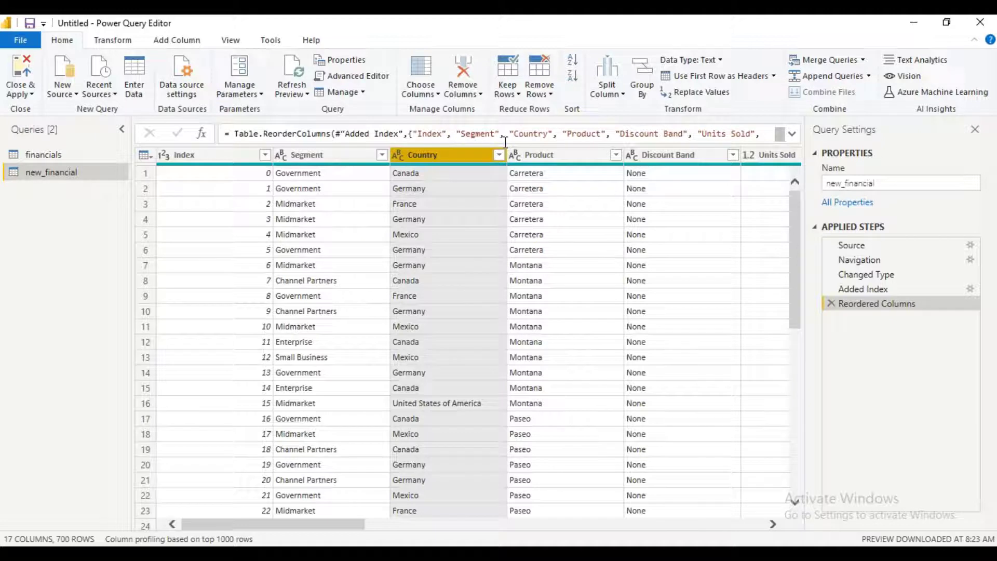
ctrl+click(535, 159)
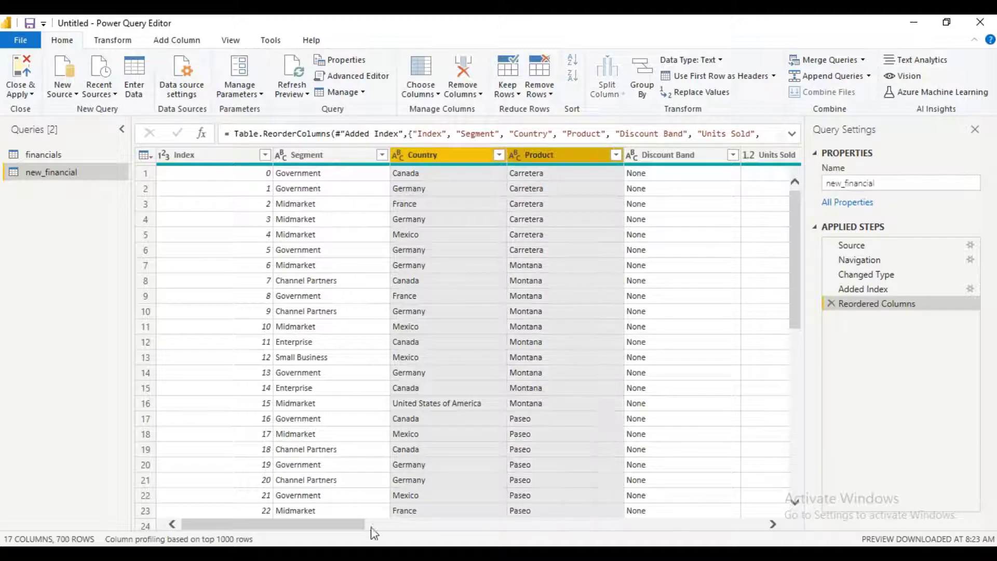
mouse_move(331, 521)
mouse_down()
mouse_move(416, 532)
mouse_move(322, 525)
mouse_up()
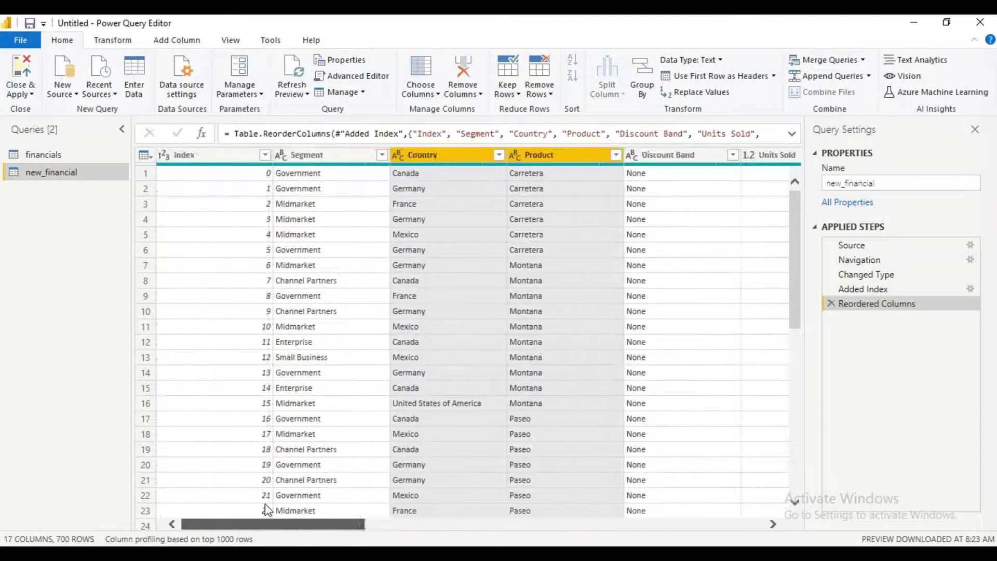
click(335, 153)
ctrl+click(640, 159)
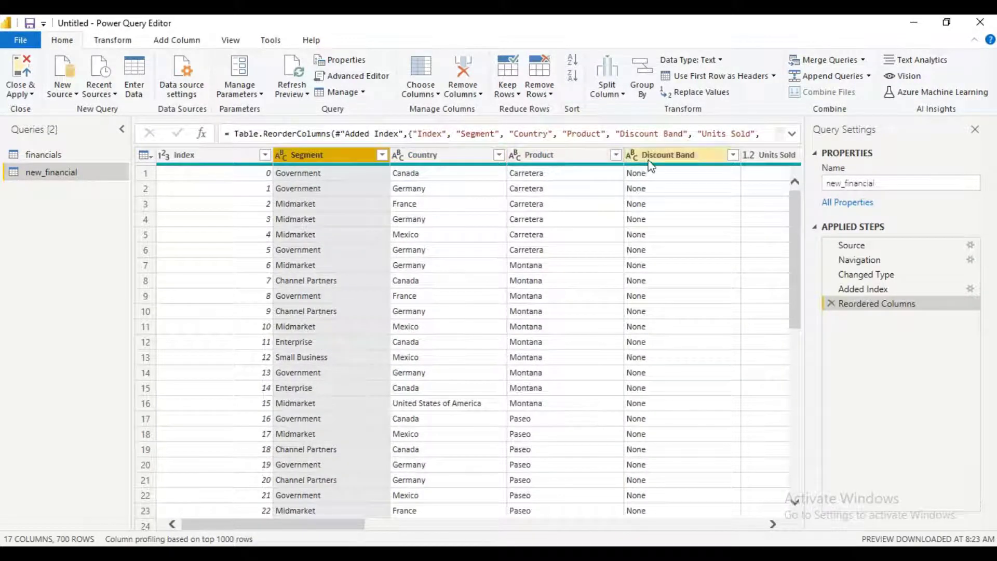
click(478, 95)
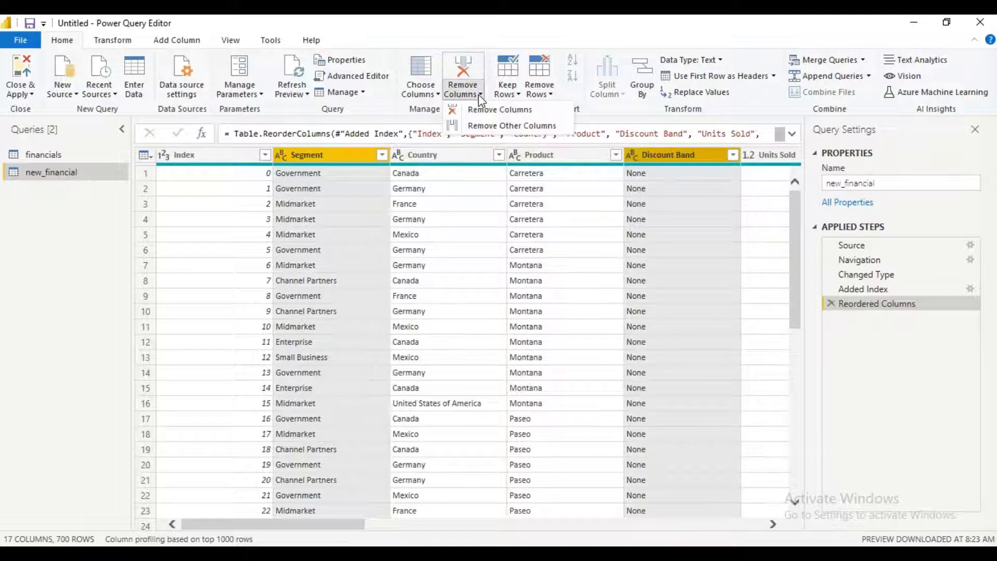
click(483, 126)
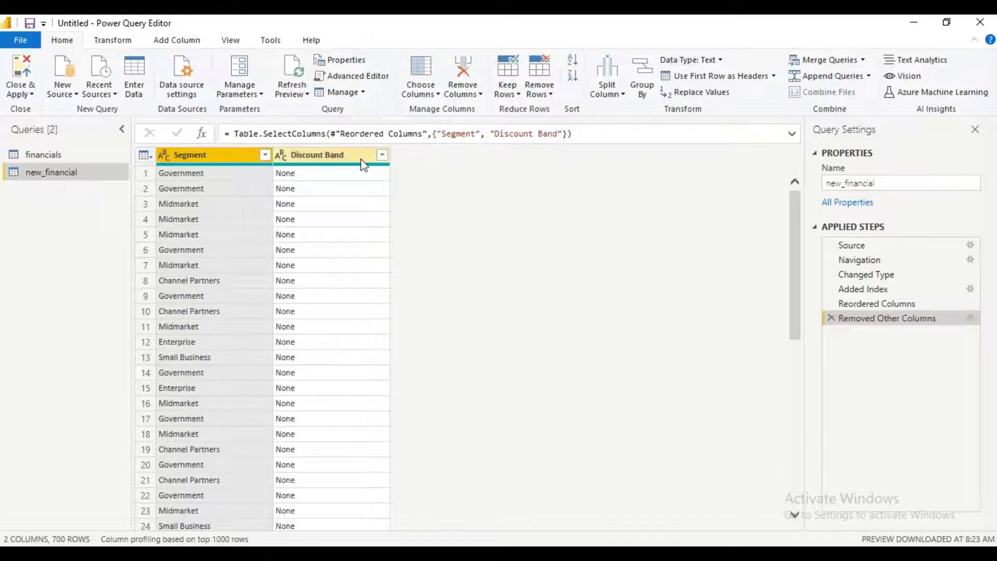
Add an index column starting from 0 to new_financial and place it before the Segment column
click(191, 41)
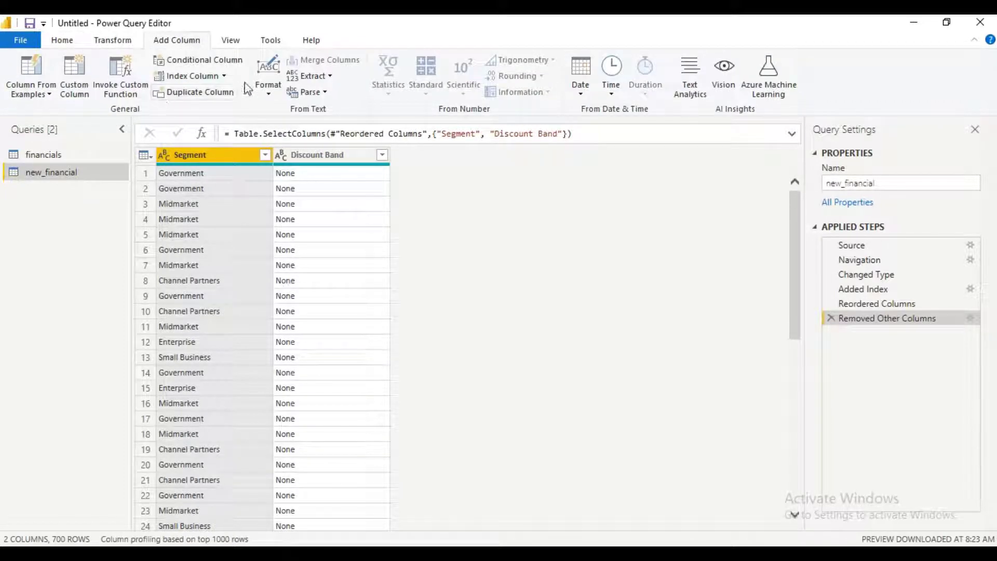
click(209, 77)
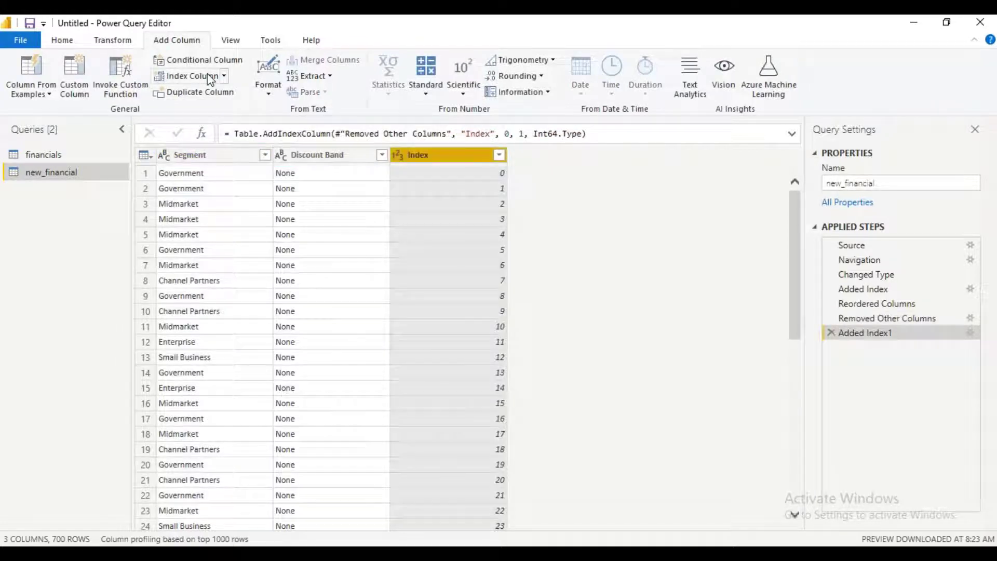
drag(396, 155, 168, 148)
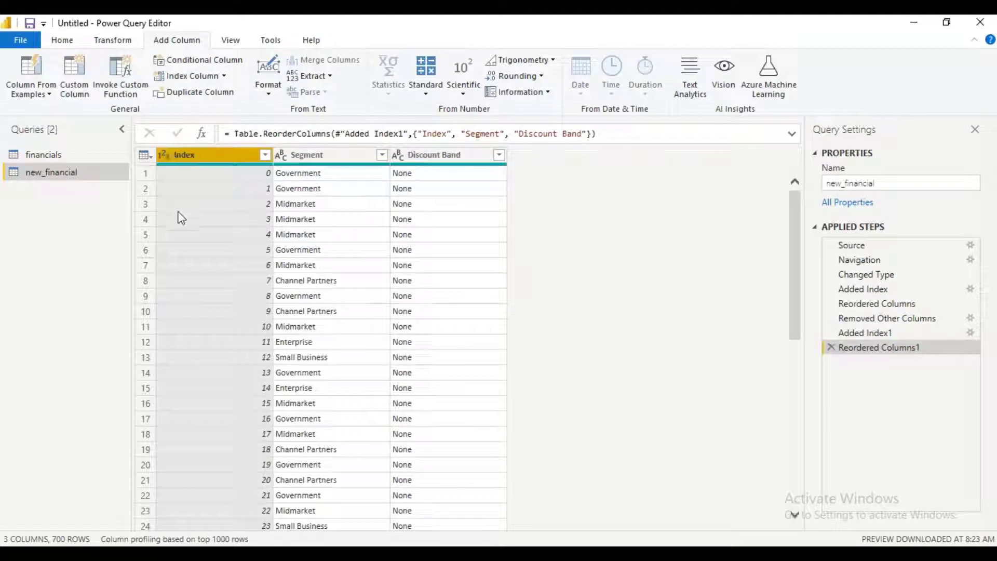
Unpivot the Segment and Discount Band columns of new_financial into attribute and value columns
click(52, 154)
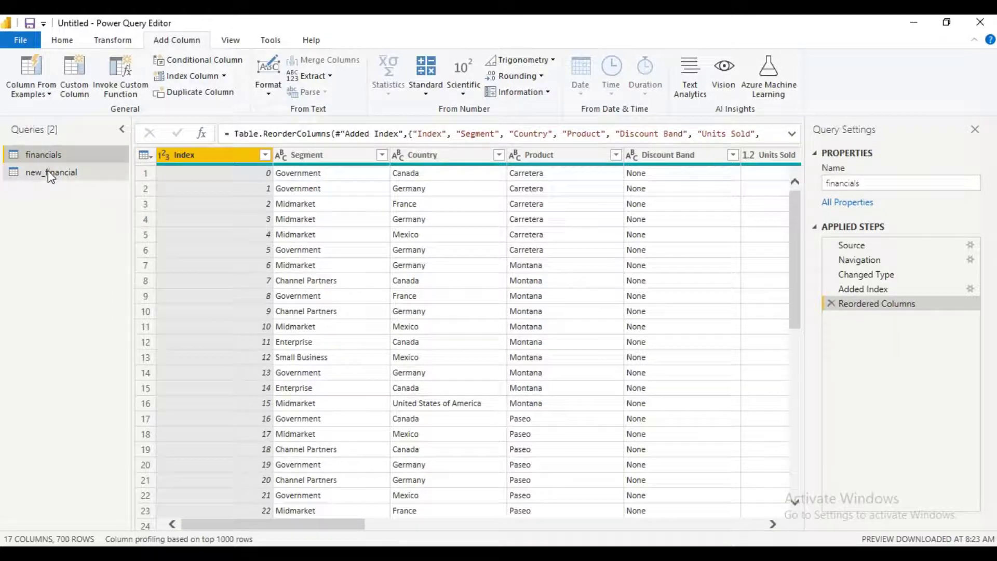
click(48, 173)
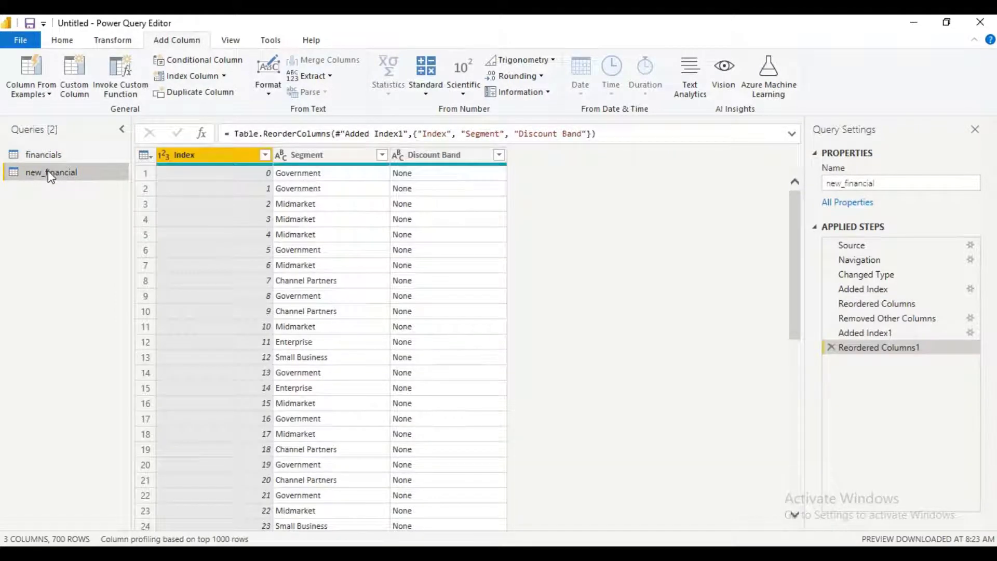
click(318, 156)
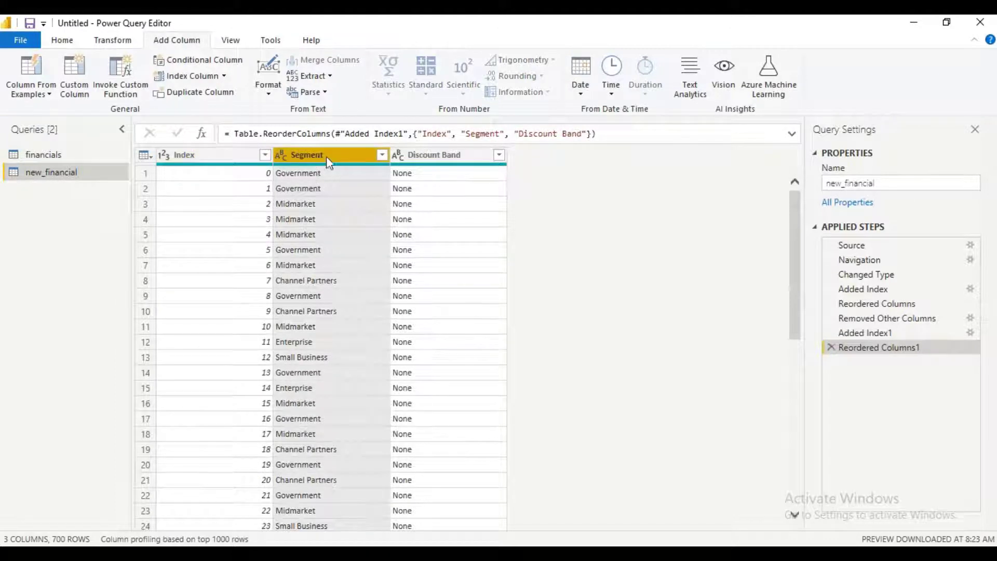
ctrl+click(414, 162)
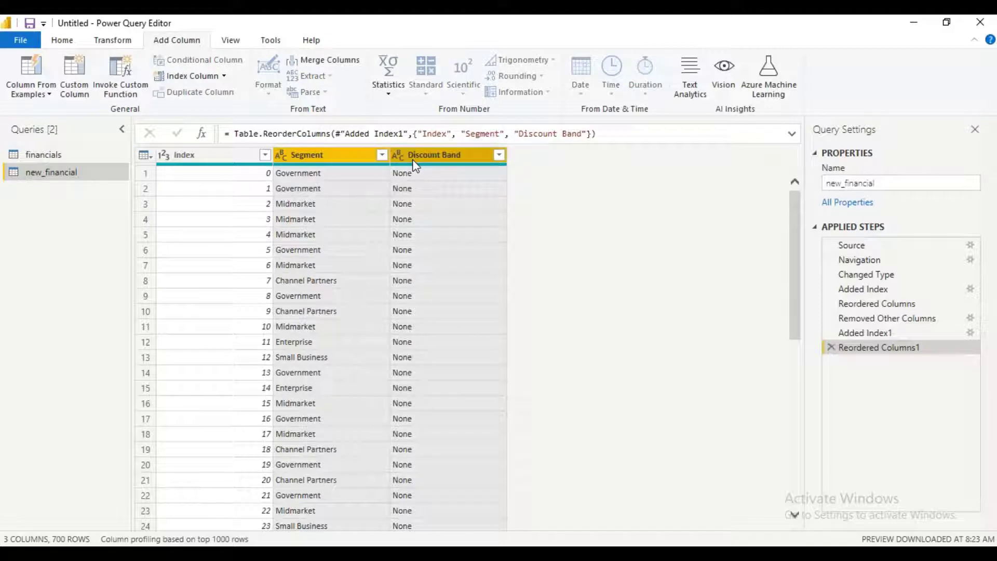
click(66, 44)
click(105, 46)
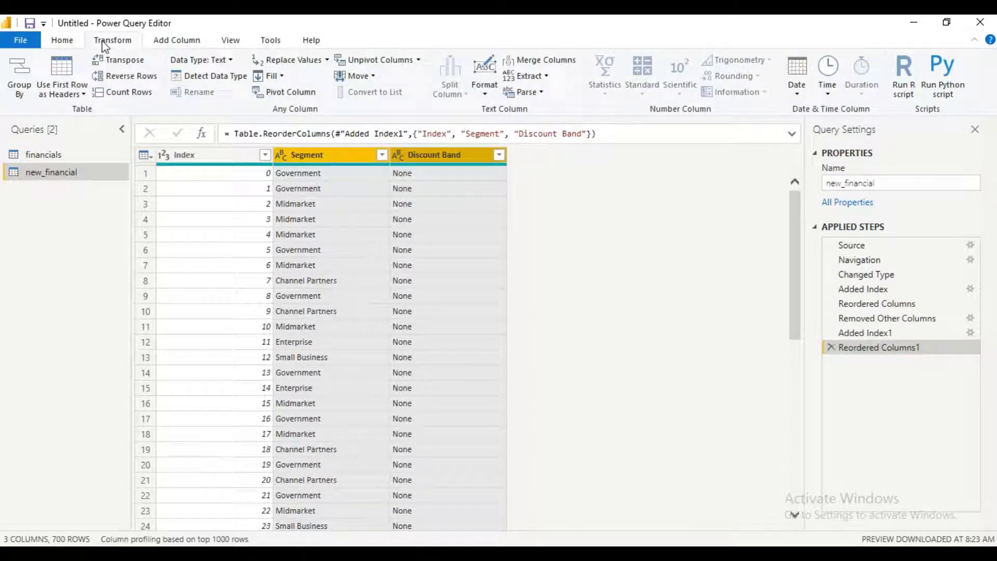
click(417, 61)
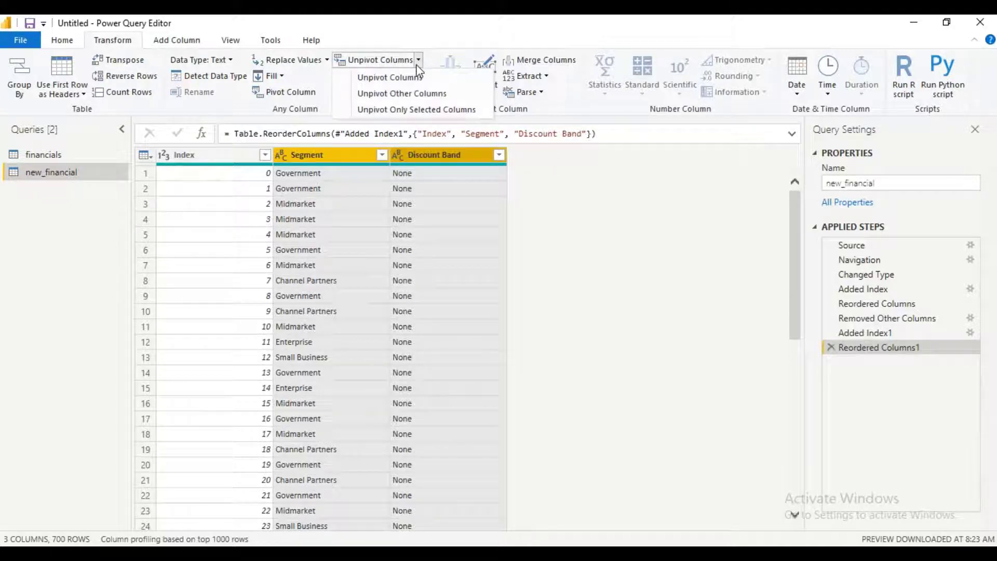
click(417, 77)
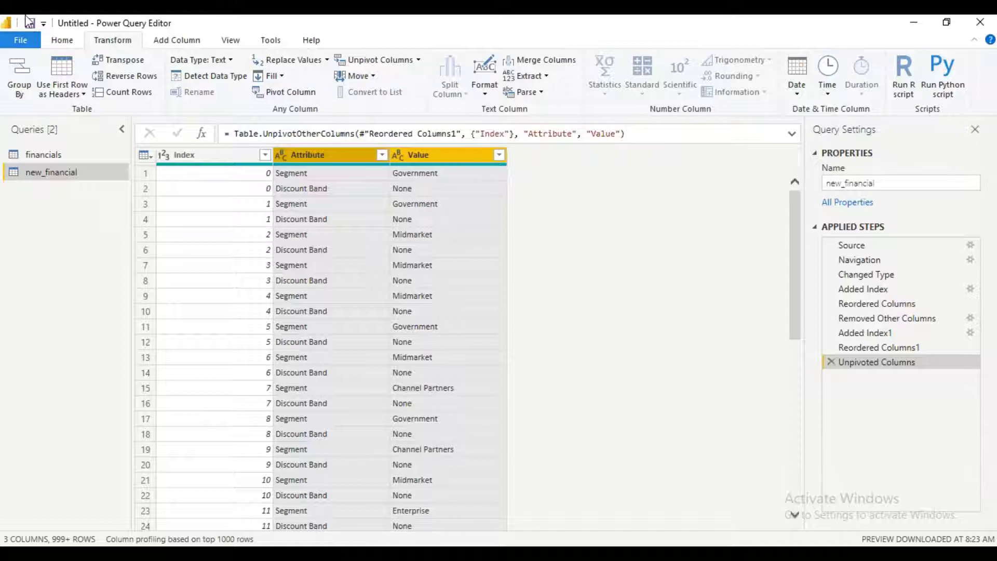
Close the Power Query Editor and apply the query changes to the report
click(64, 41)
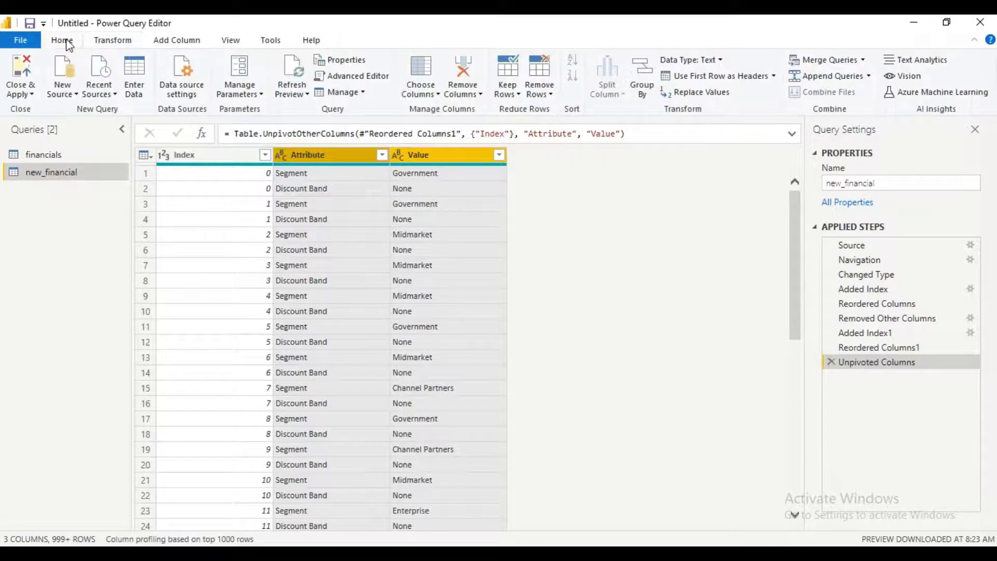
click(32, 95)
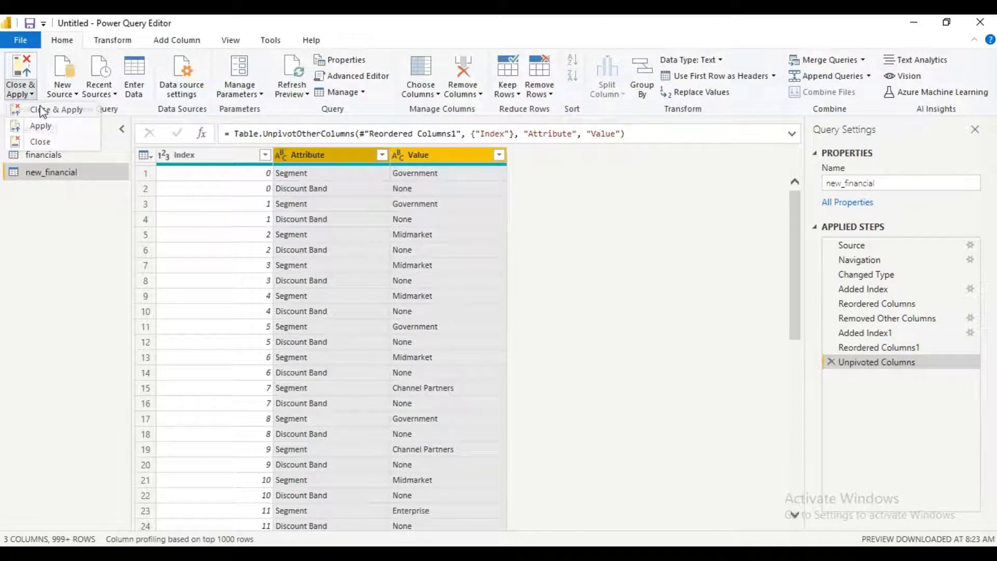
click(43, 111)
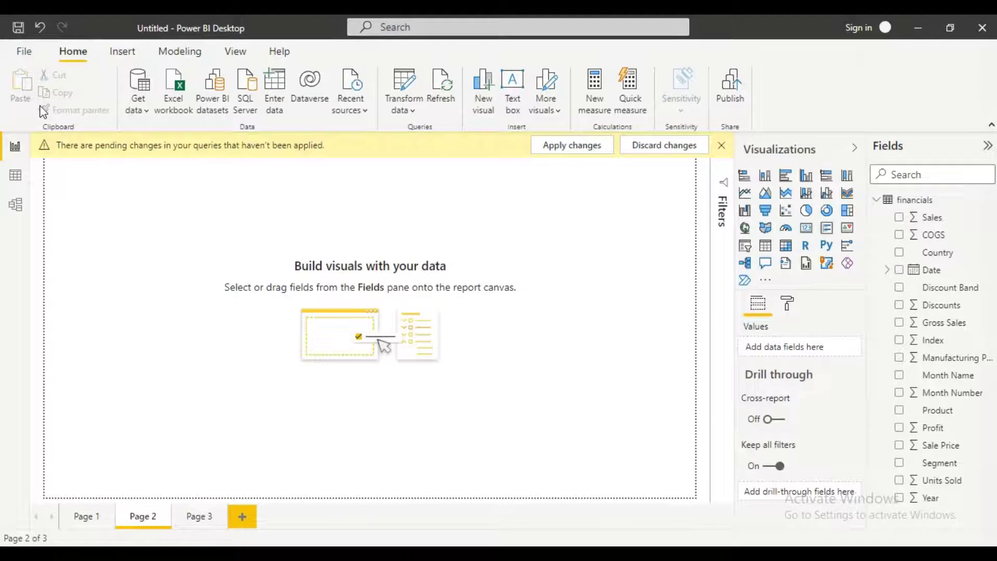
In the model view, set the cross filter direction of the financials to new_financial relationship to Both and recheck its settings
click(16, 207)
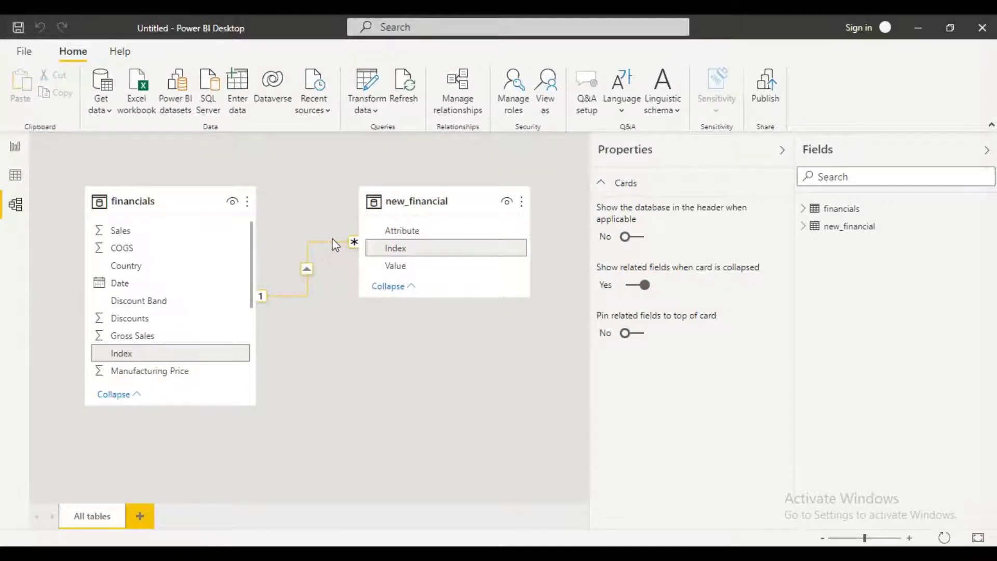
double_click(335, 242)
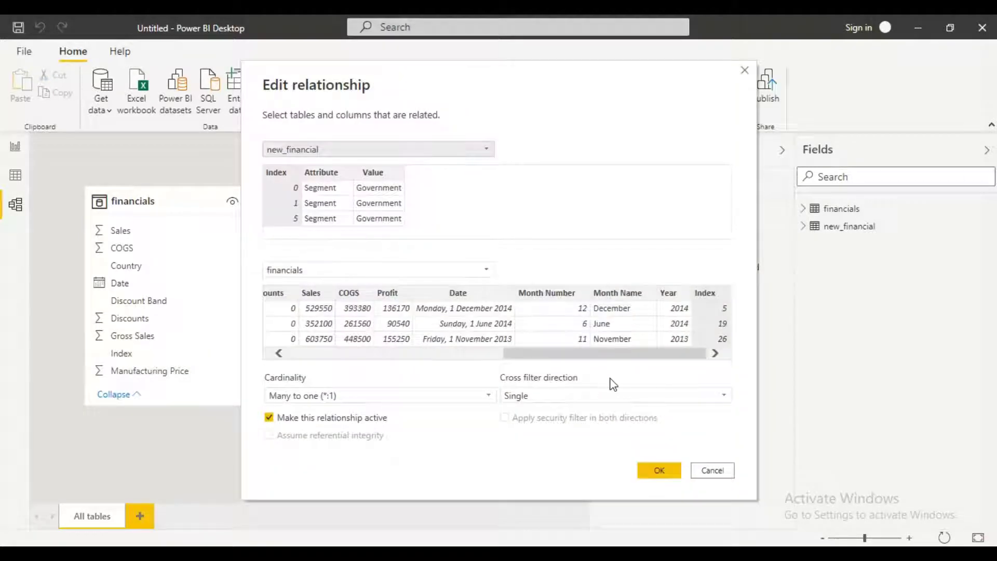
click(595, 401)
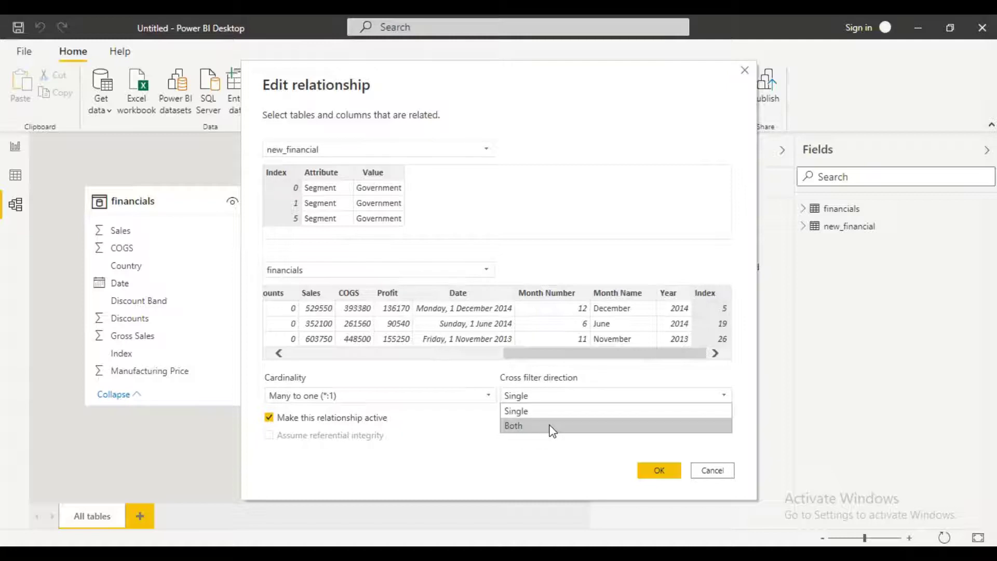
click(552, 424)
click(660, 471)
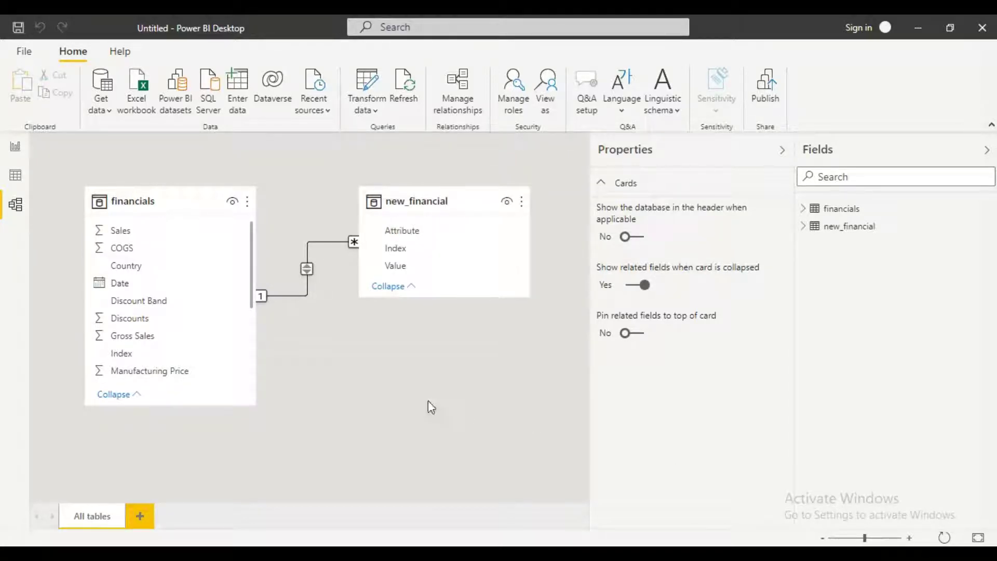
double_click(326, 242)
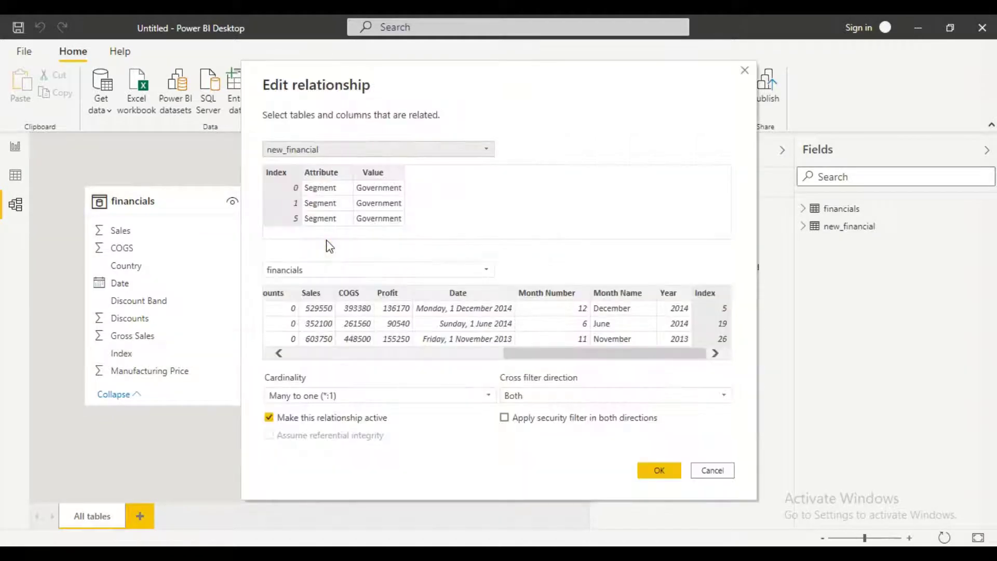
click(722, 477)
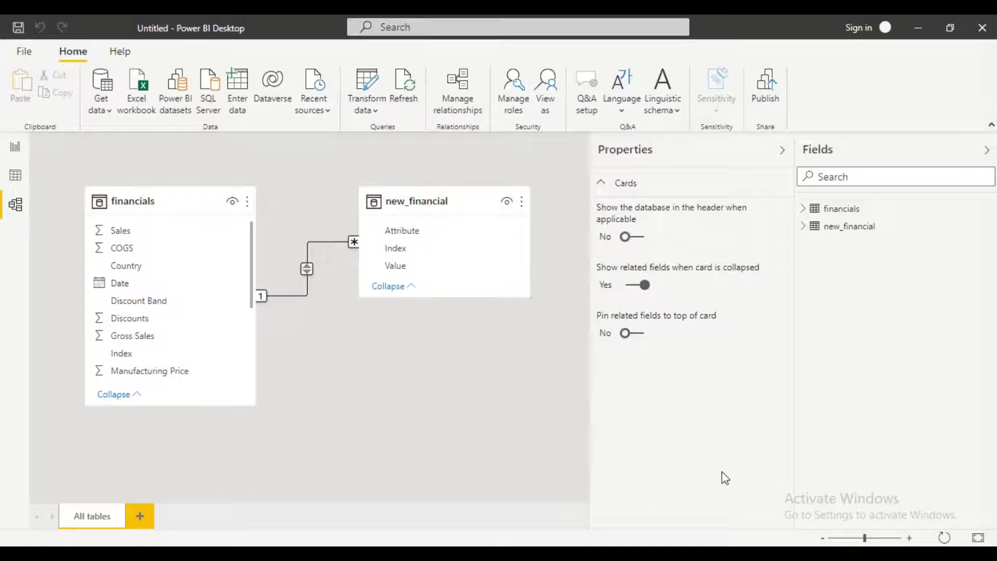
Add a slicer to report Page 2 showing the Attribute field of new_financial
click(15, 147)
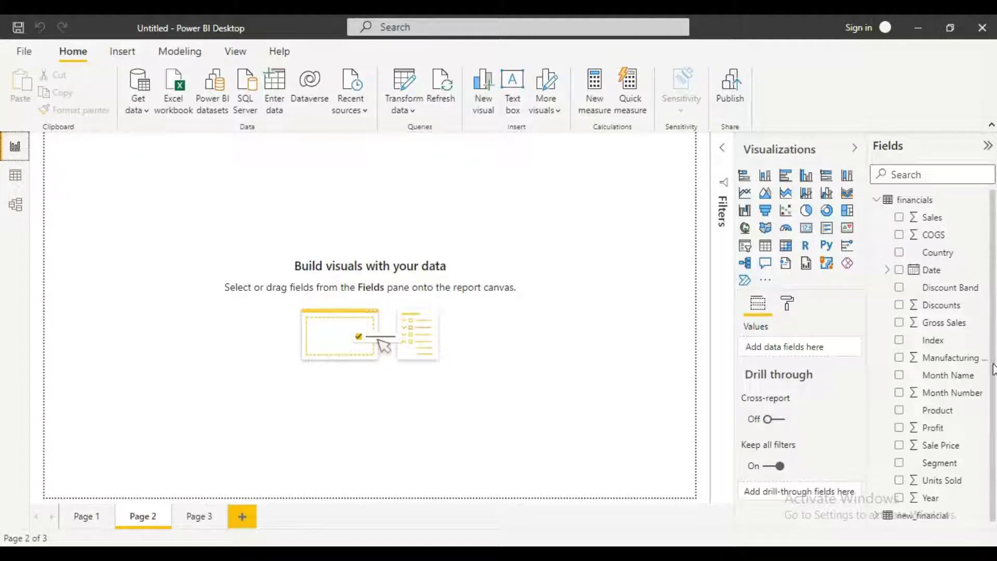
scroll(994, 369, down, 1)
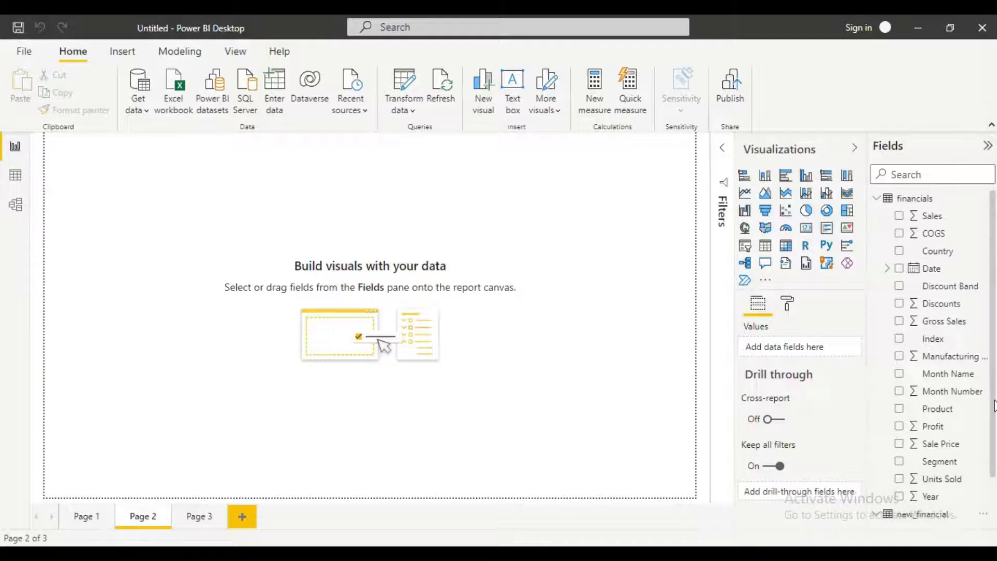
scroll(994, 406, down, 1)
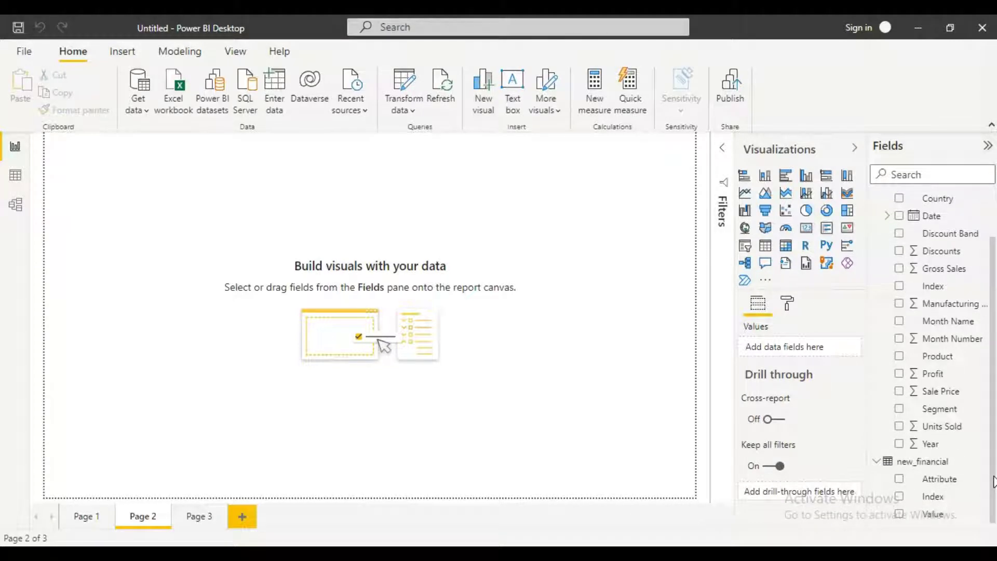
click(745, 254)
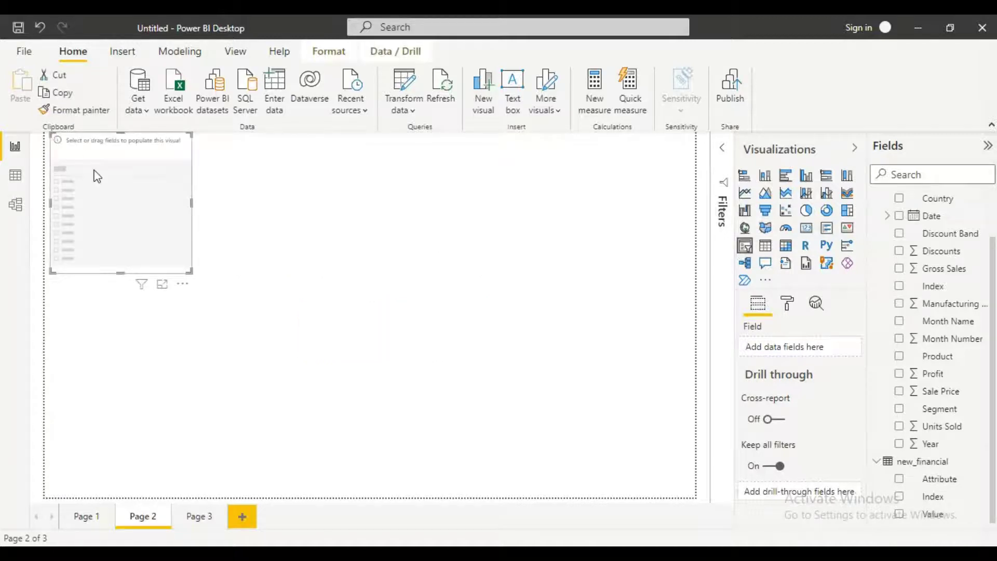
drag(95, 173, 371, 247)
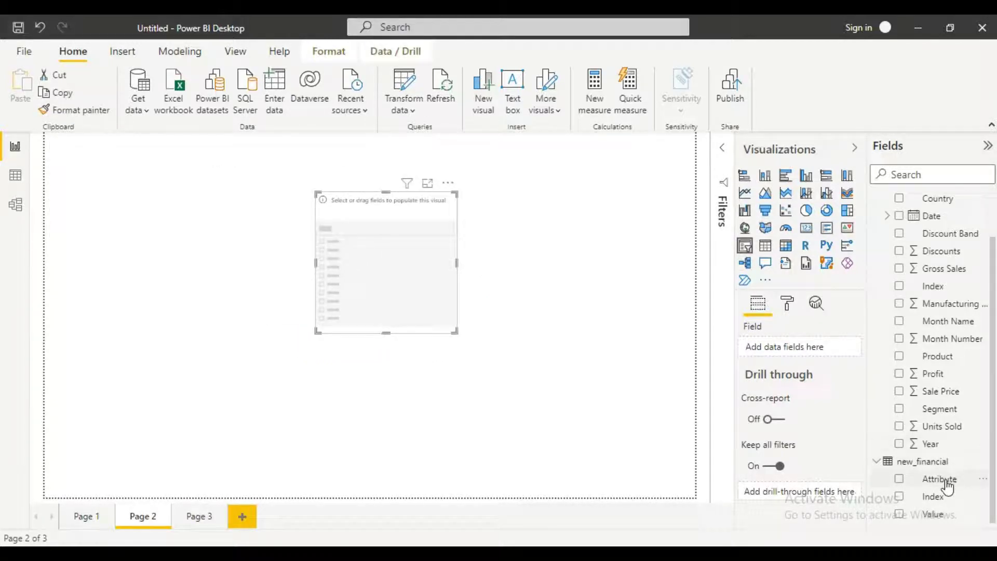
drag(946, 485, 780, 348)
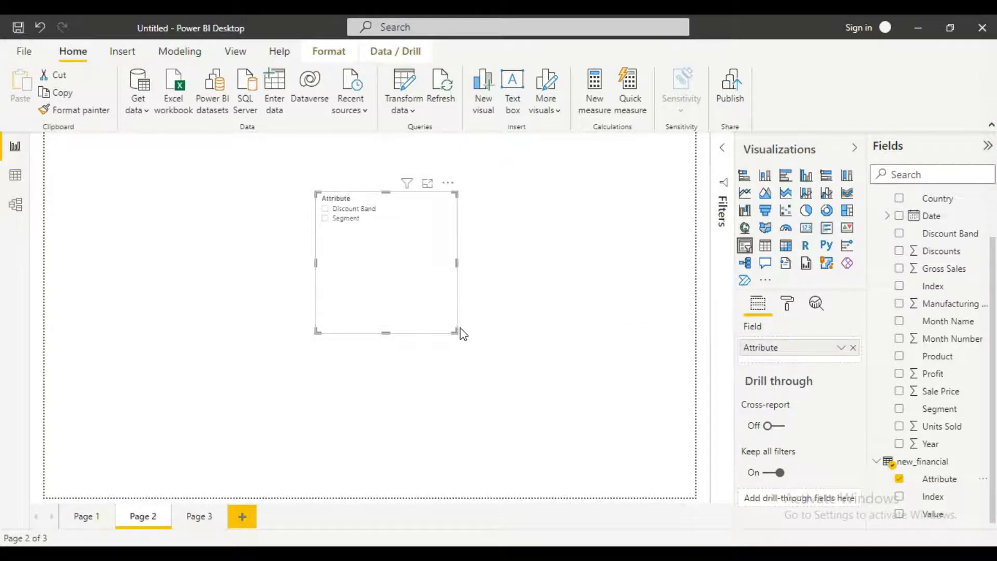
Shrink the Attribute slicer and move it toward the right side of the report page
drag(460, 328, 414, 270)
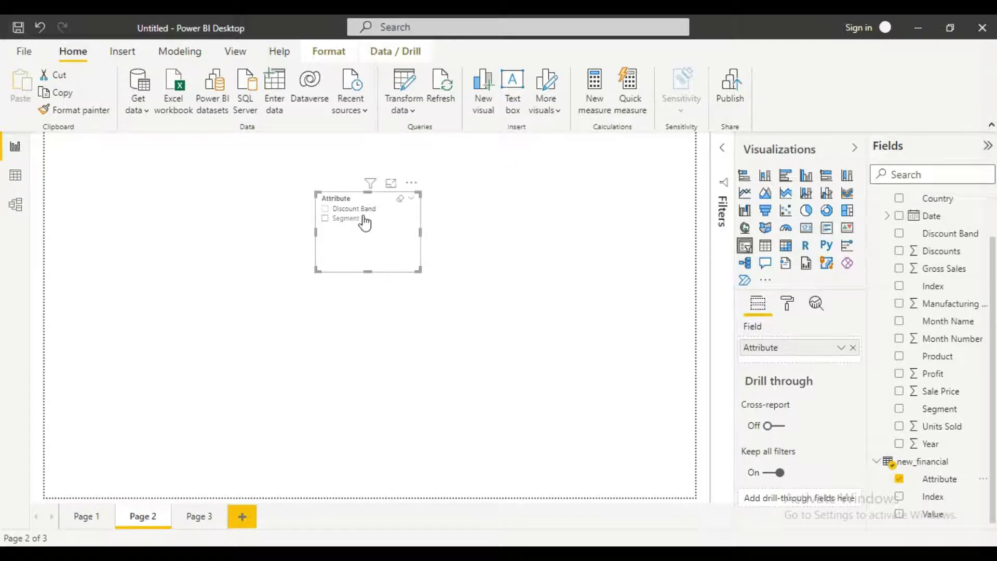
drag(376, 225, 534, 240)
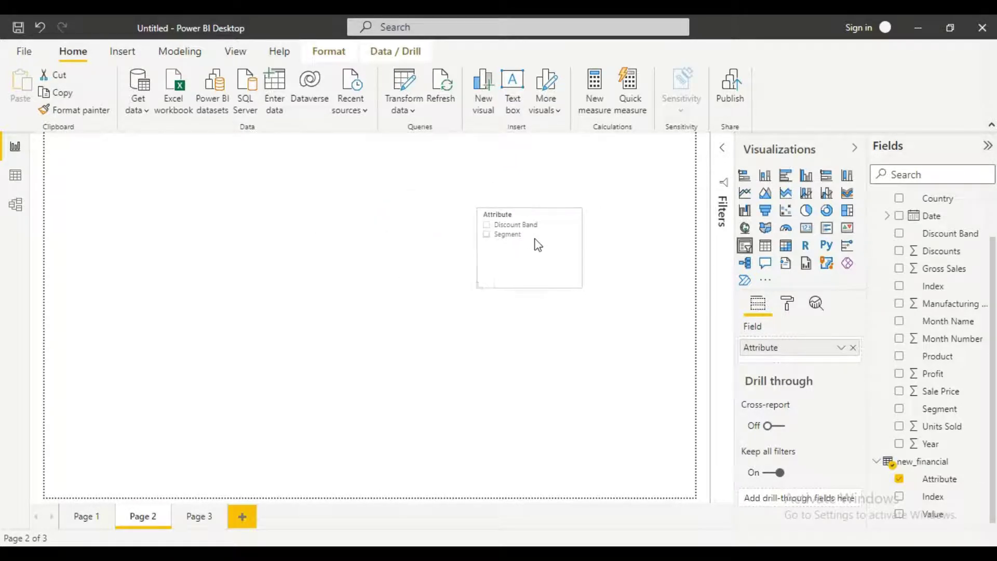
click(353, 300)
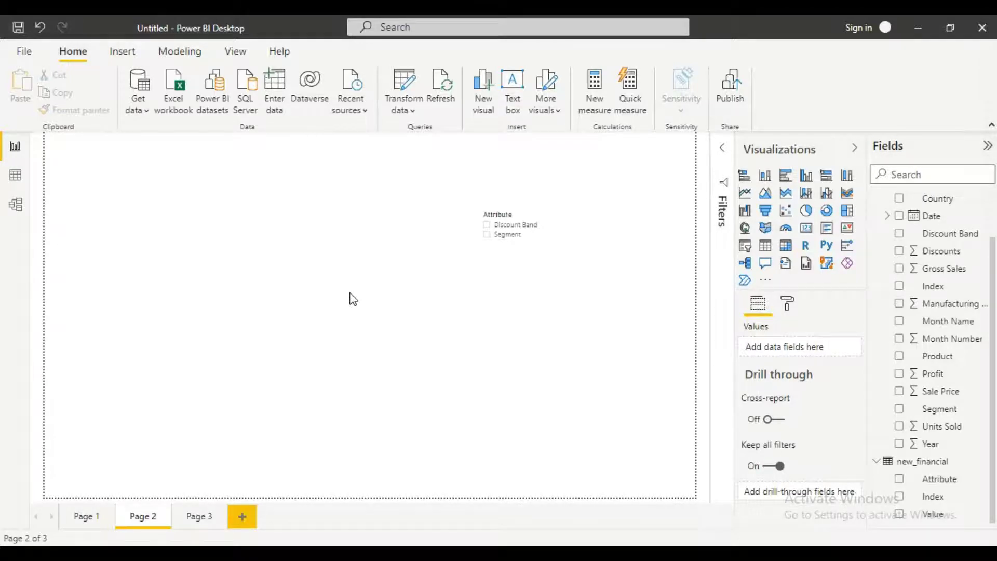
click(906, 462)
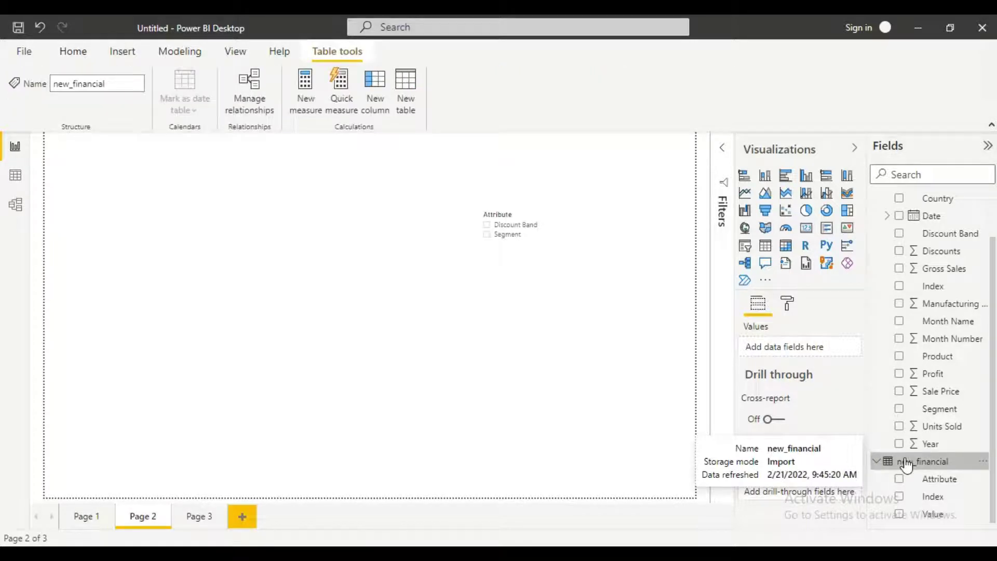
right_click(906, 462)
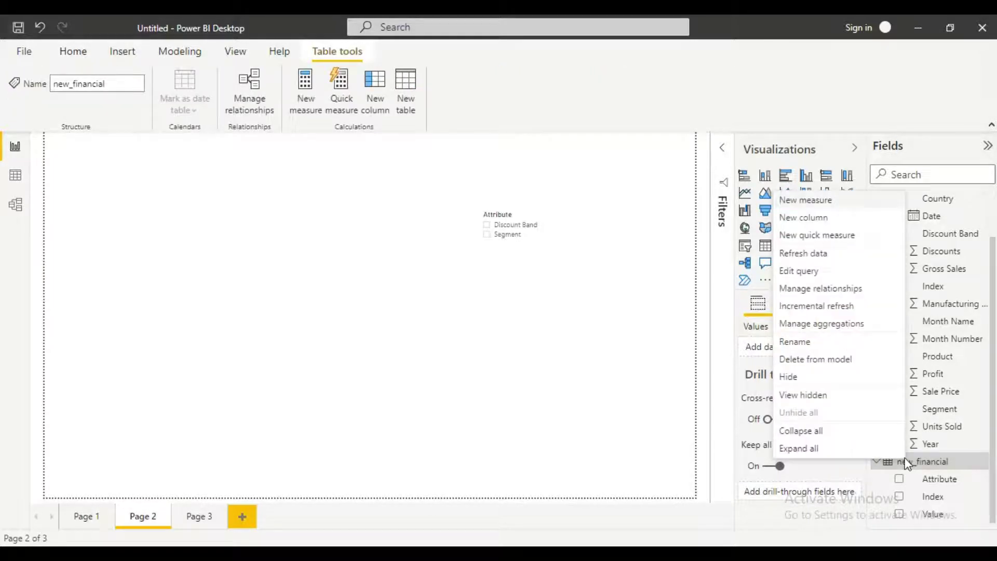
click(841, 200)
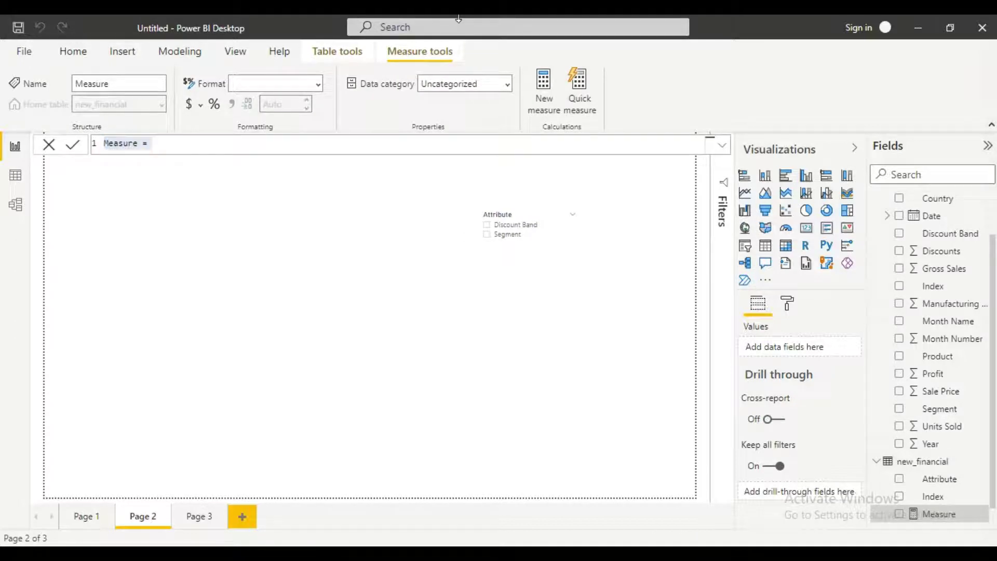
click(268, 142)
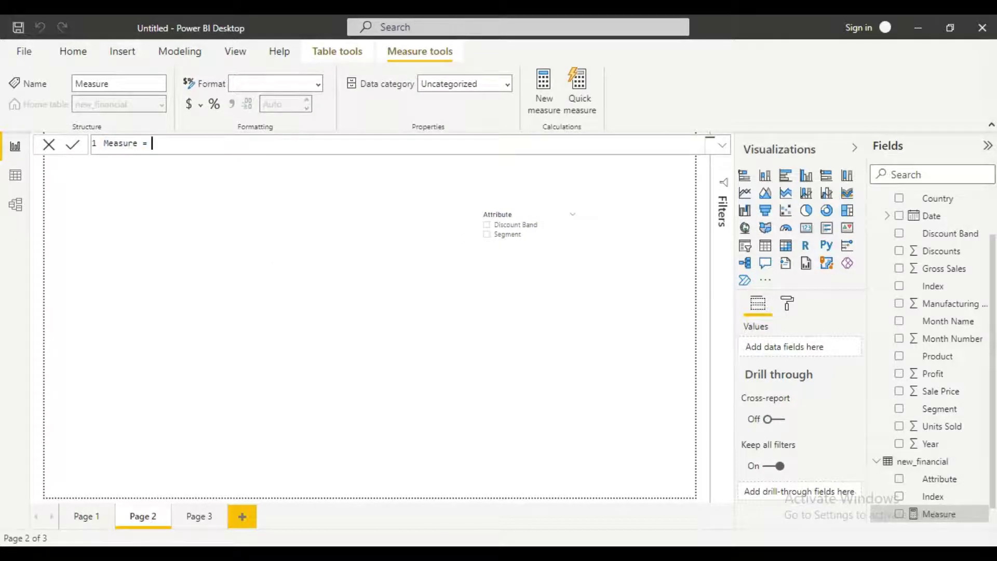
Switch to Notepad, copy the whole slicers measure formula, and return to Power BI Desktop
key(alt+Tab)
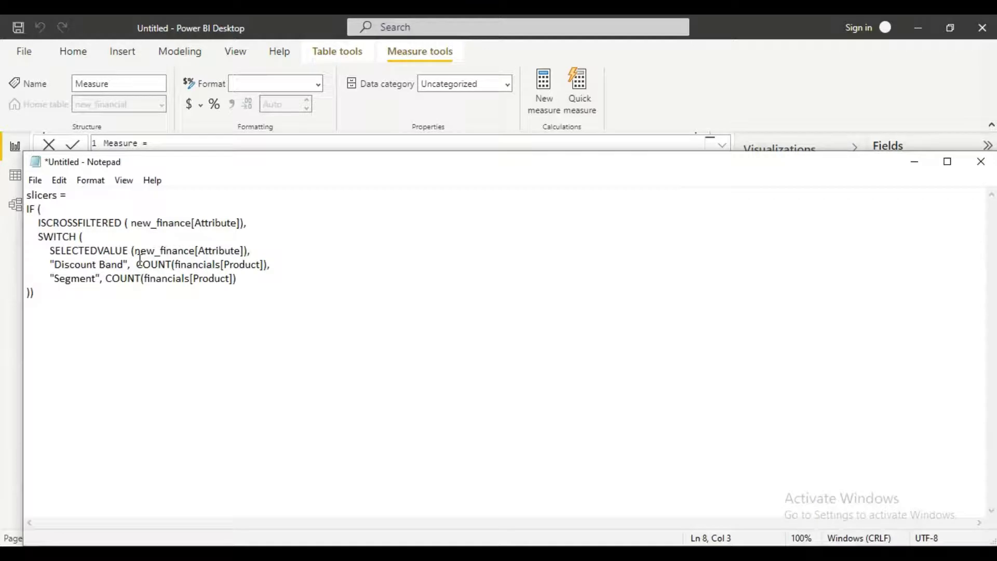
drag(38, 294, 26, 192)
key(ctrl+c)
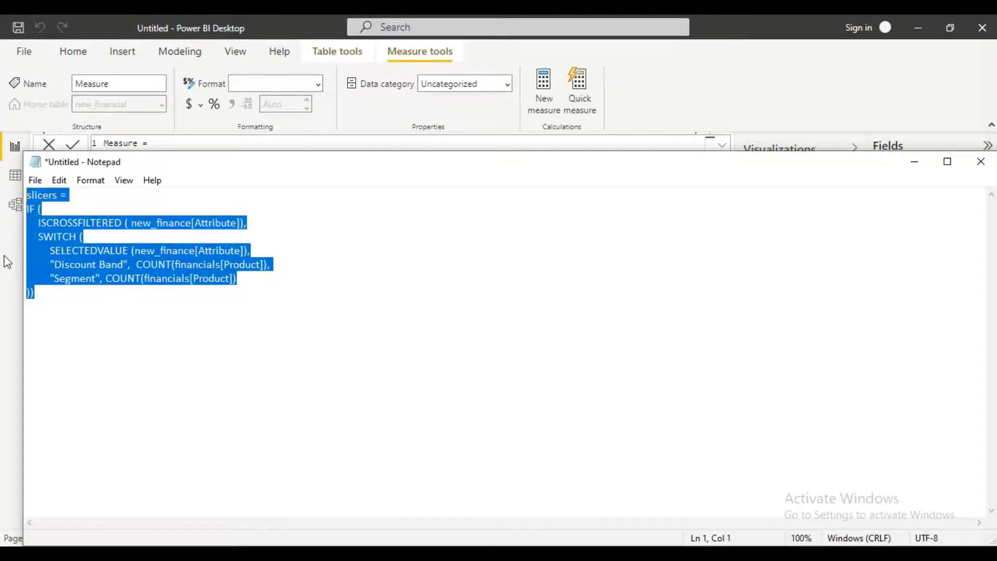
key(alt+Tab)
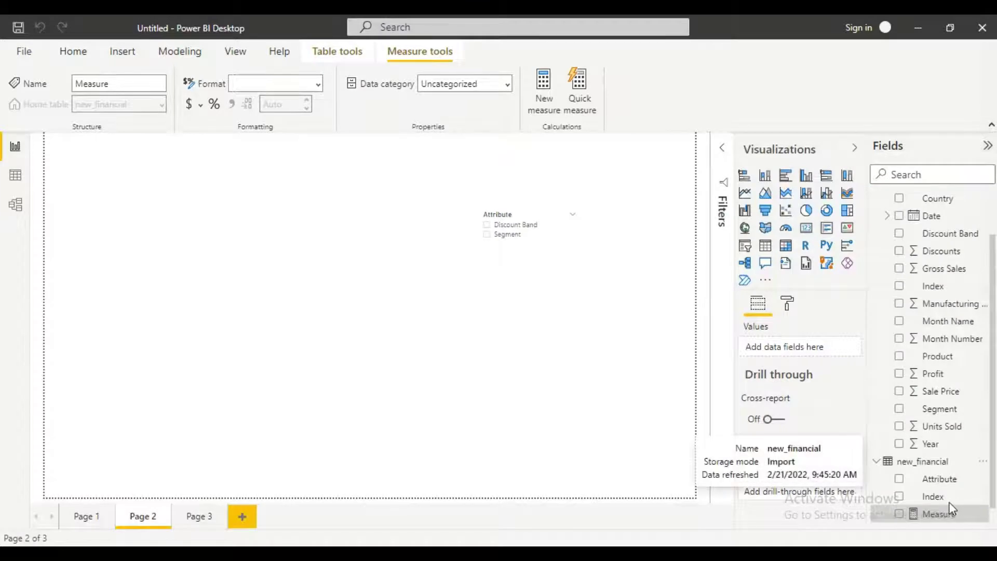
Create a new measure in the new_financial table and paste the copied slicers formula as its definition
click(942, 514)
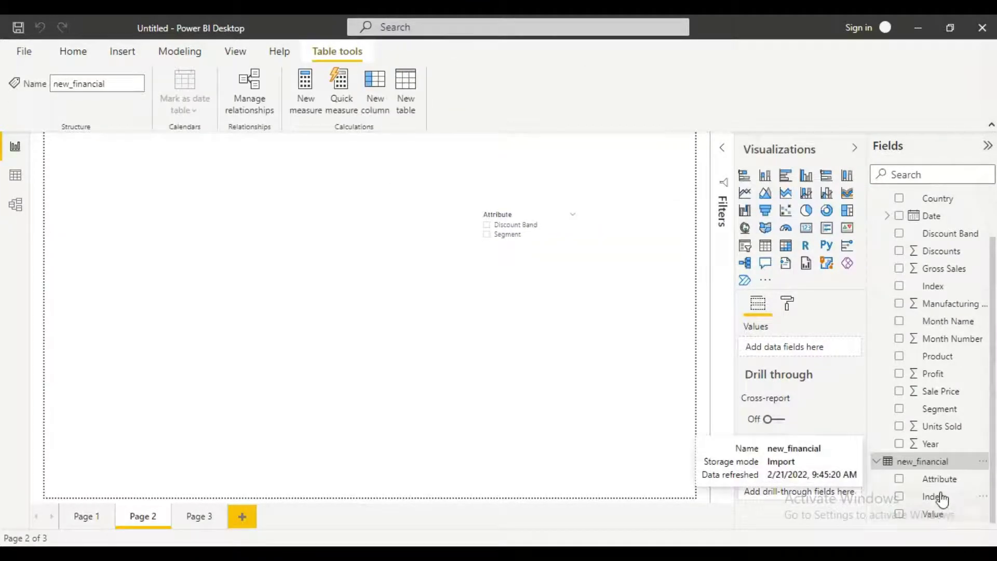
click(940, 499)
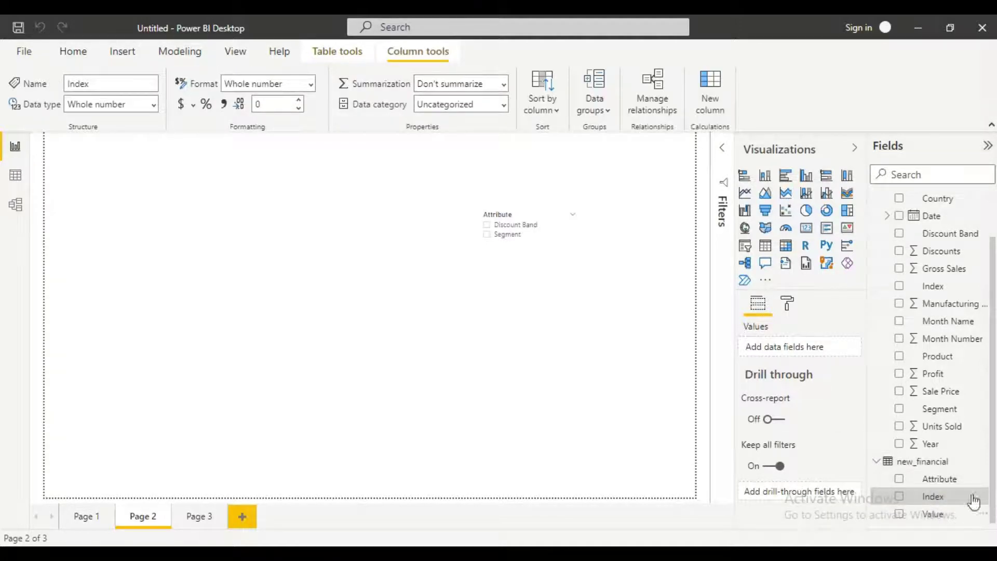
click(957, 463)
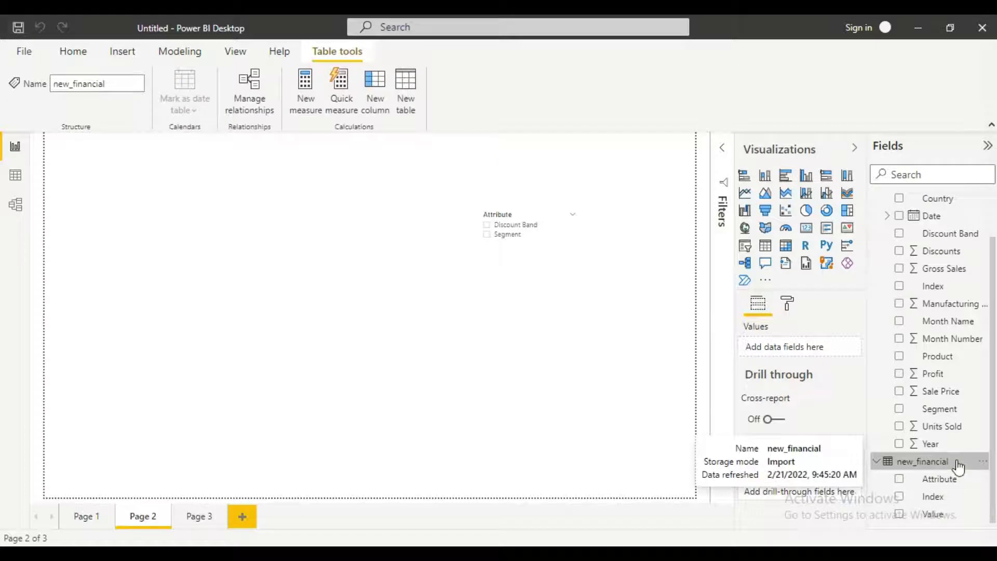
right_click(958, 463)
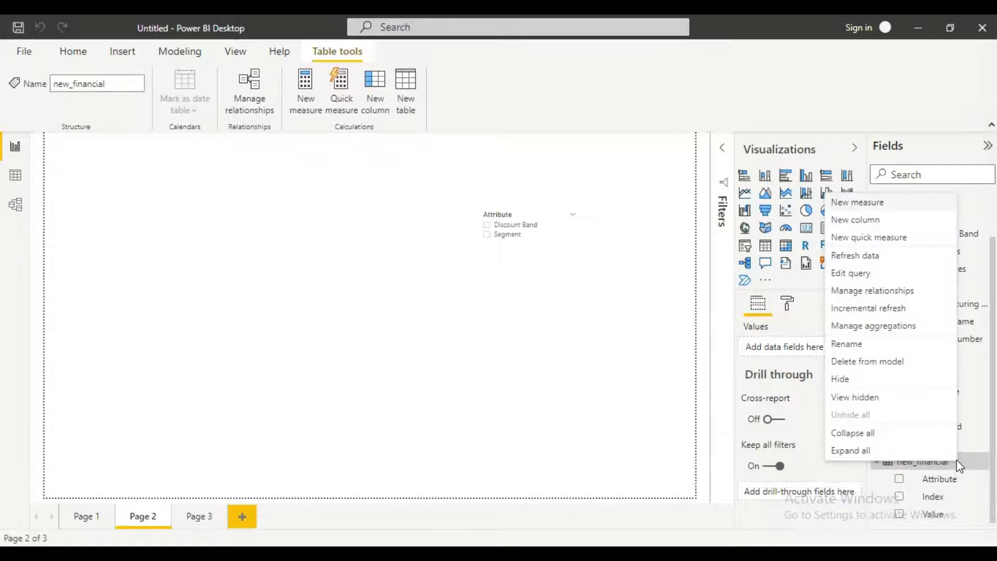
click(875, 203)
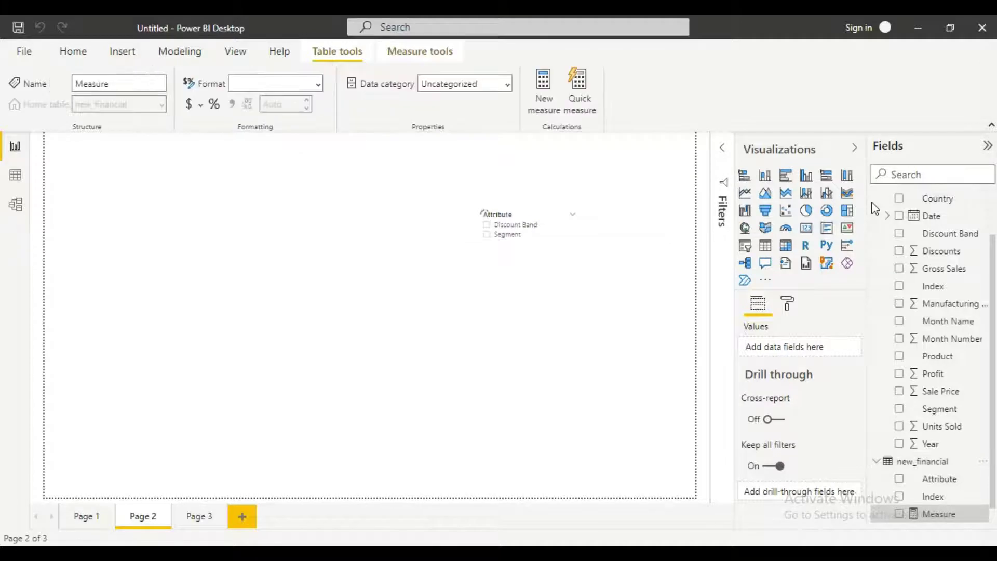
key(ctrl+v)
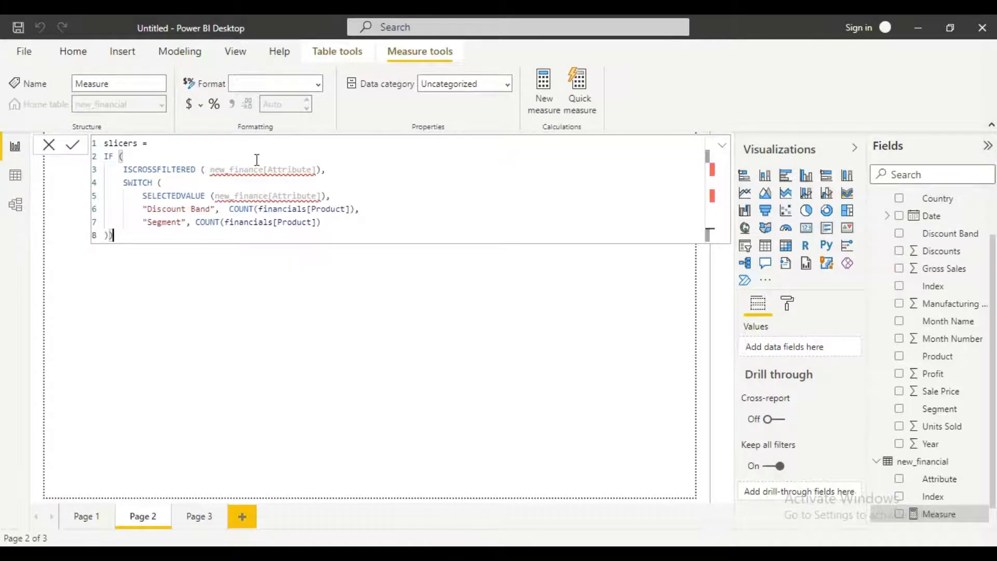
Replace the column reference inside ISCROSSFILTERED with new_financial[Attribute] in the slicers measure
mouse_move(266, 170)
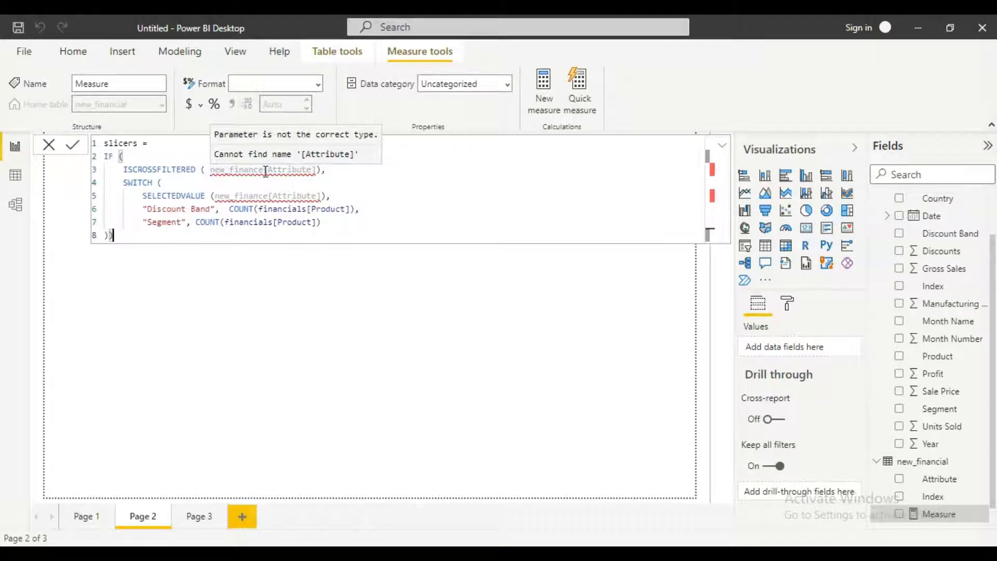
click(265, 170)
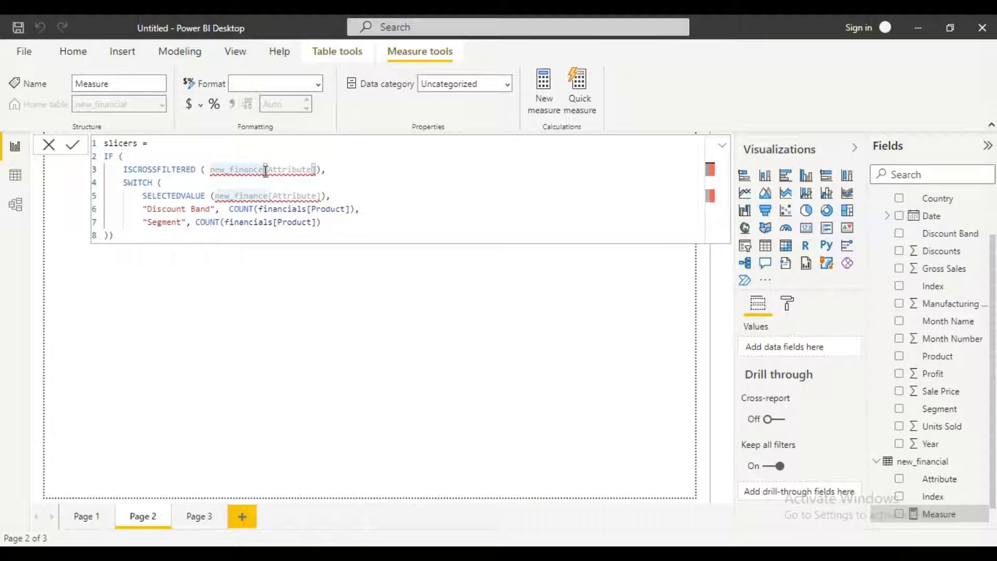
click(317, 170)
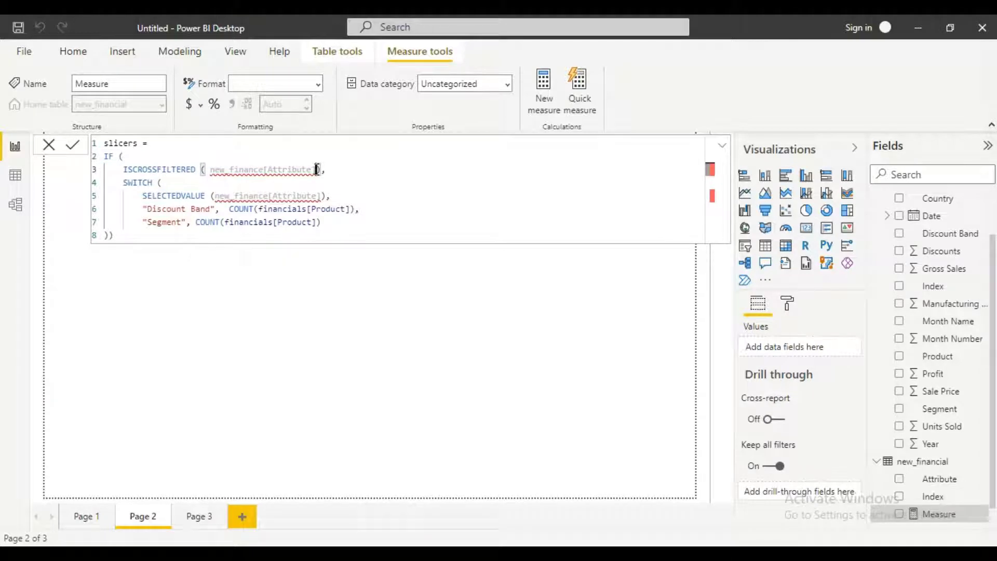
drag(317, 169, 210, 172)
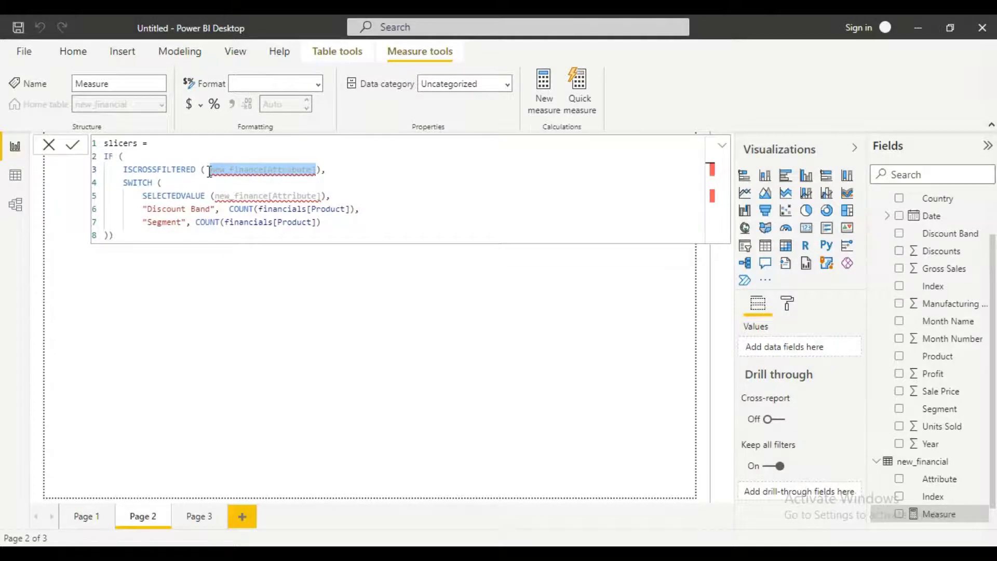
text(new)
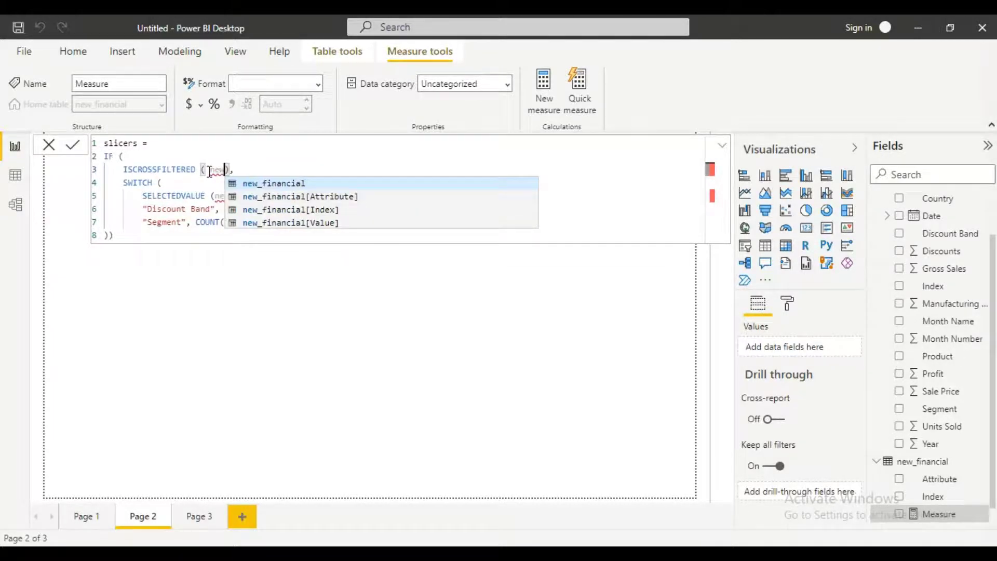
key(Down)
key(Down)
key(Up)
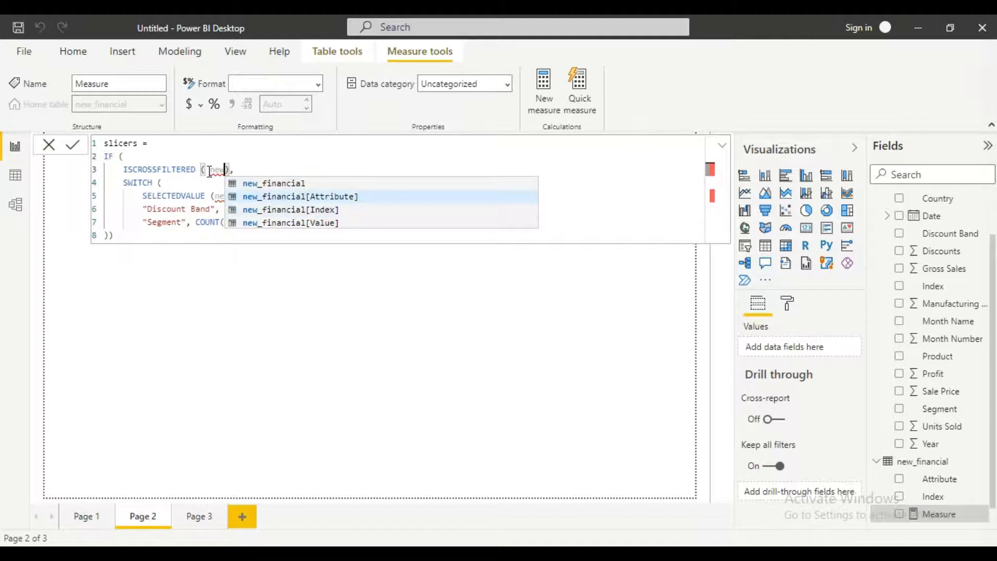
key(Tab)
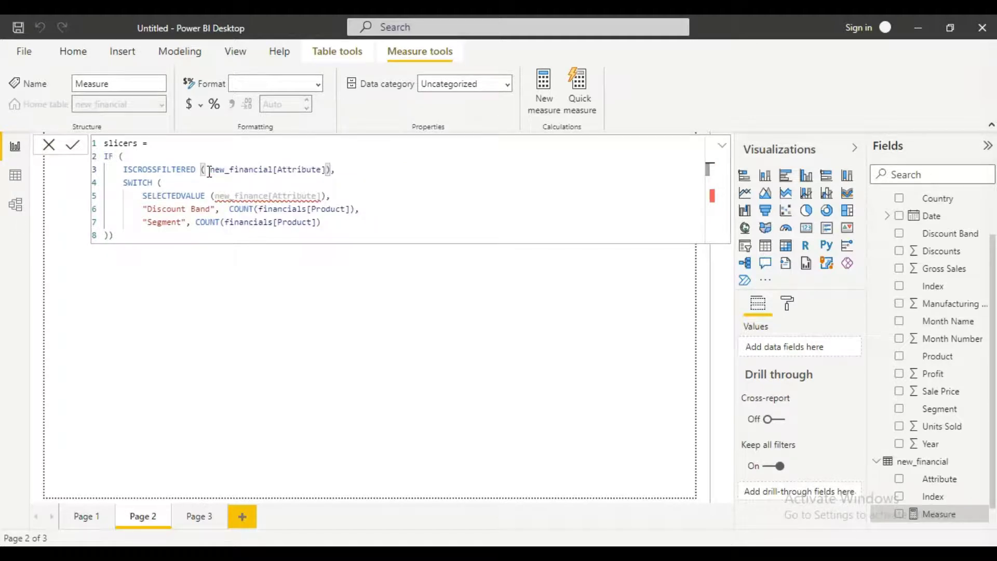
Replace the column reference inside SELECTEDVALUE with new_financial[Attribute] in the slicers measure
click(320, 195)
drag(321, 195, 216, 196)
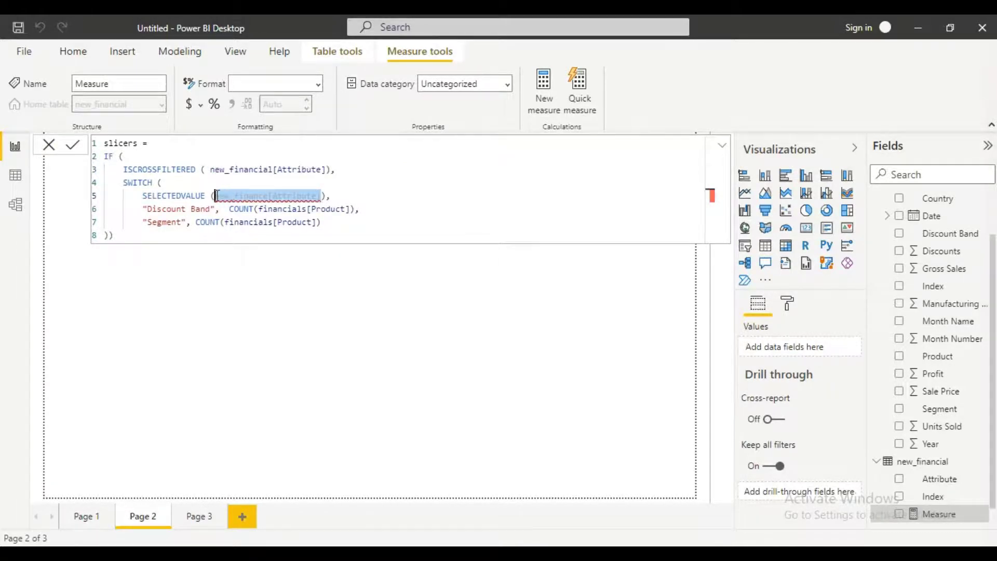
text(new)
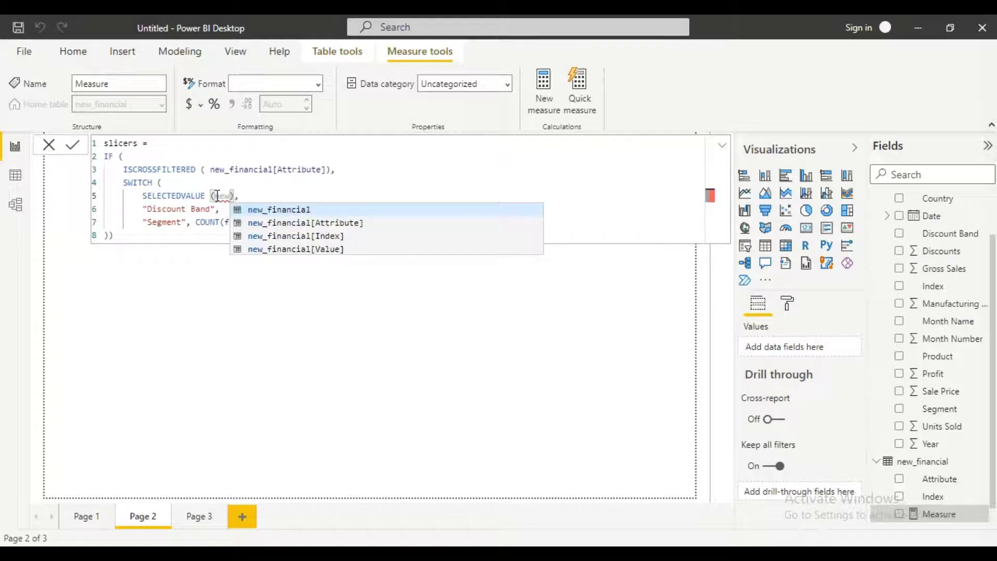
key(Down)
key(Down)
key(Tab)
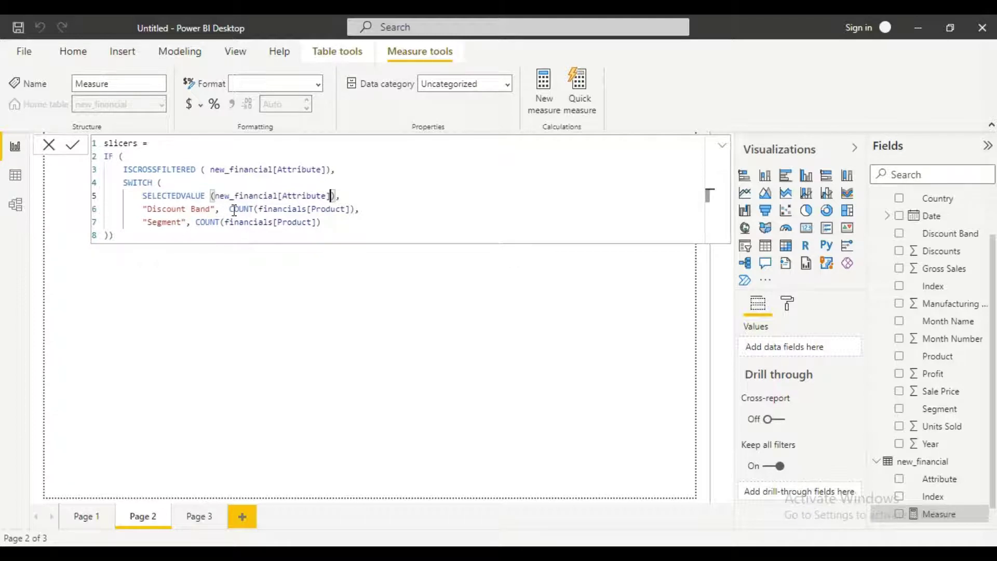
Check the two COUNT(financials[Product]) branches, then commit the slicers measure and close the formula editor
drag(234, 209, 346, 210)
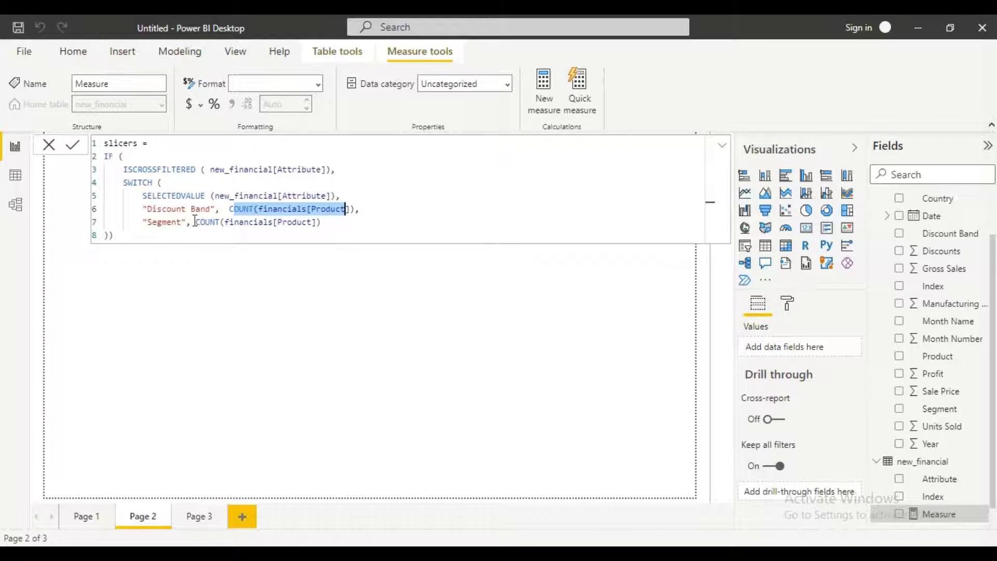
drag(196, 221, 336, 222)
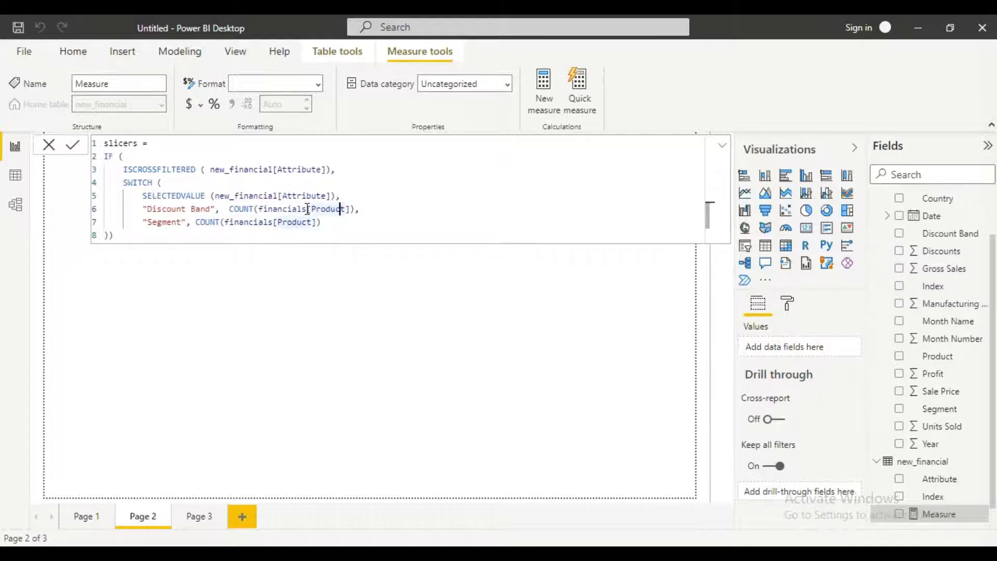
drag(347, 208, 253, 209)
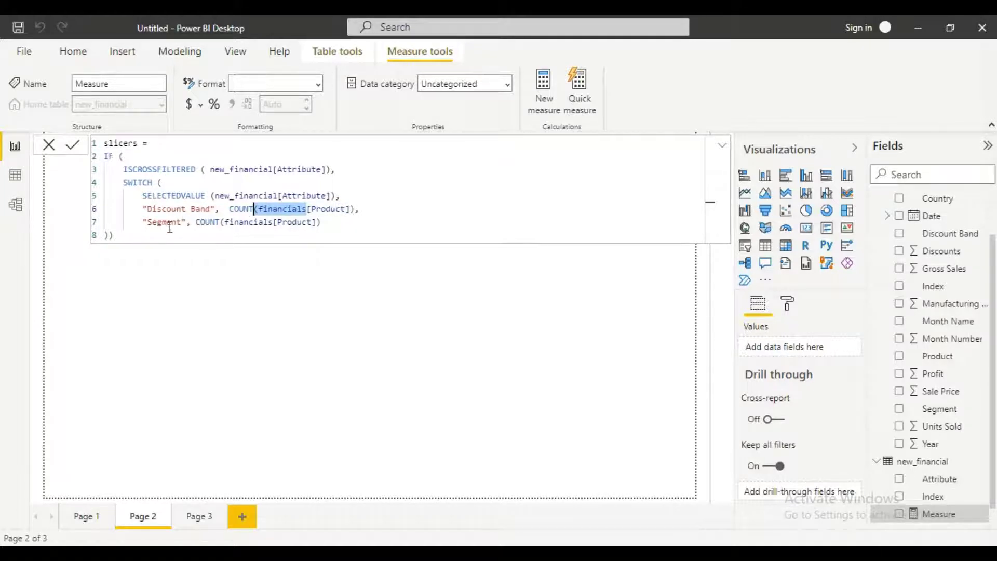
drag(234, 223, 342, 234)
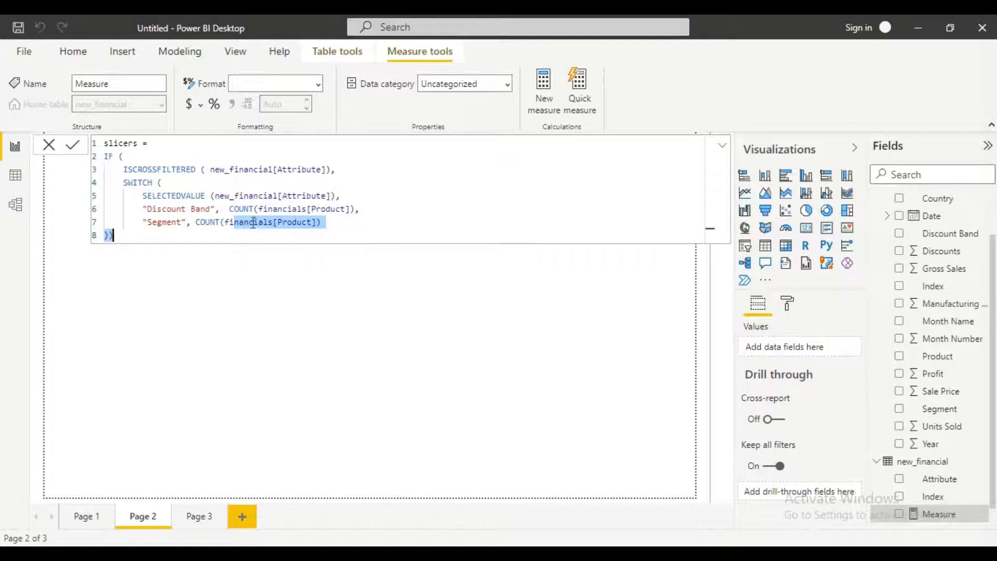
drag(260, 208, 349, 218)
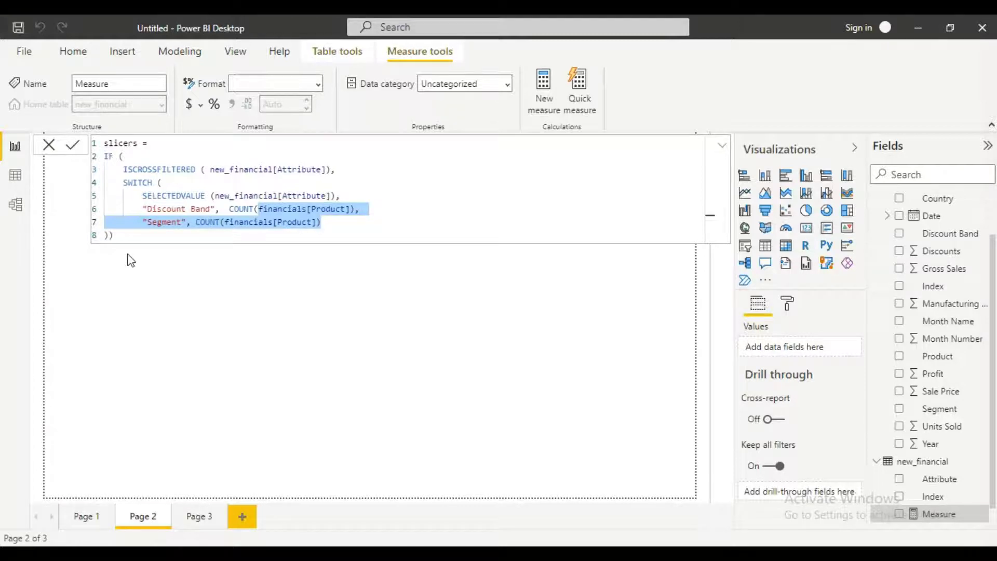
click(72, 146)
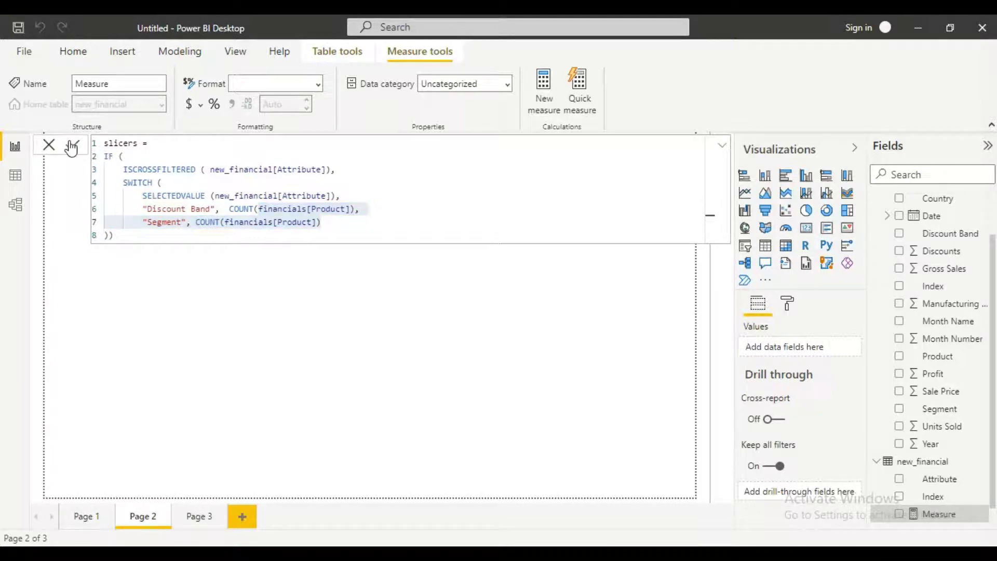
click(72, 146)
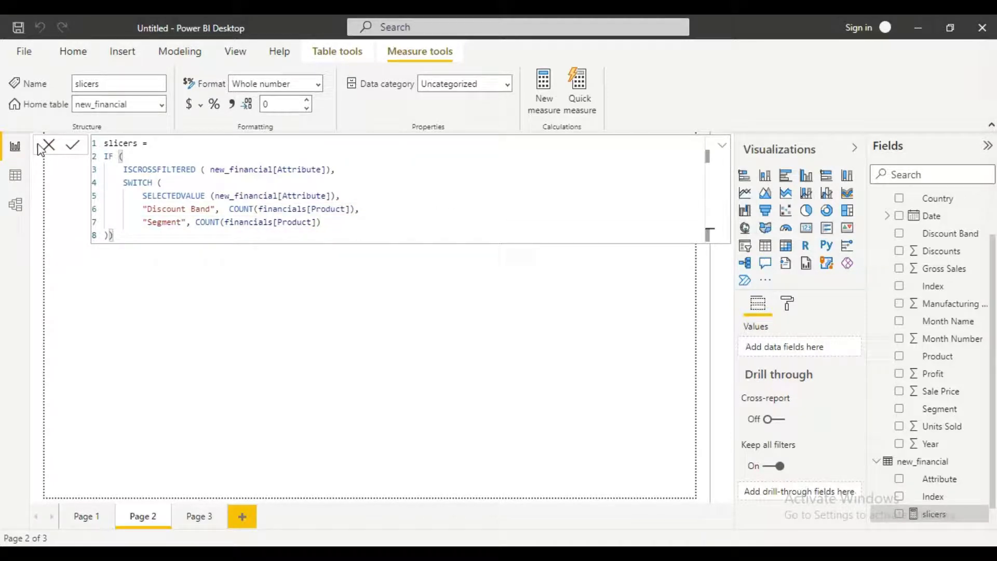
click(45, 145)
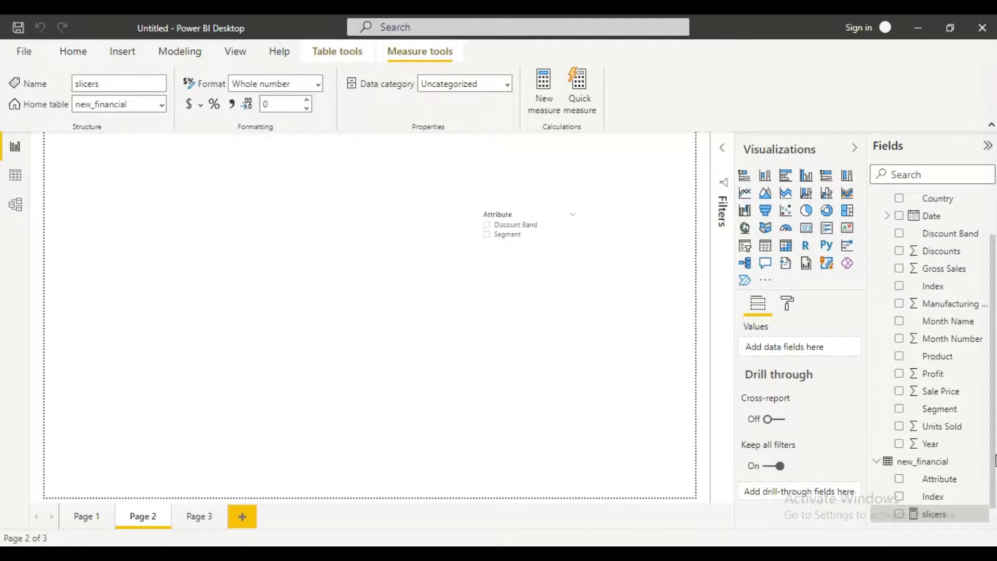
Add a table visual to the left of the Attribute slicer, fill it with new_financial's Value field, and enlarge it slightly
click(769, 252)
drag(235, 400, 306, 273)
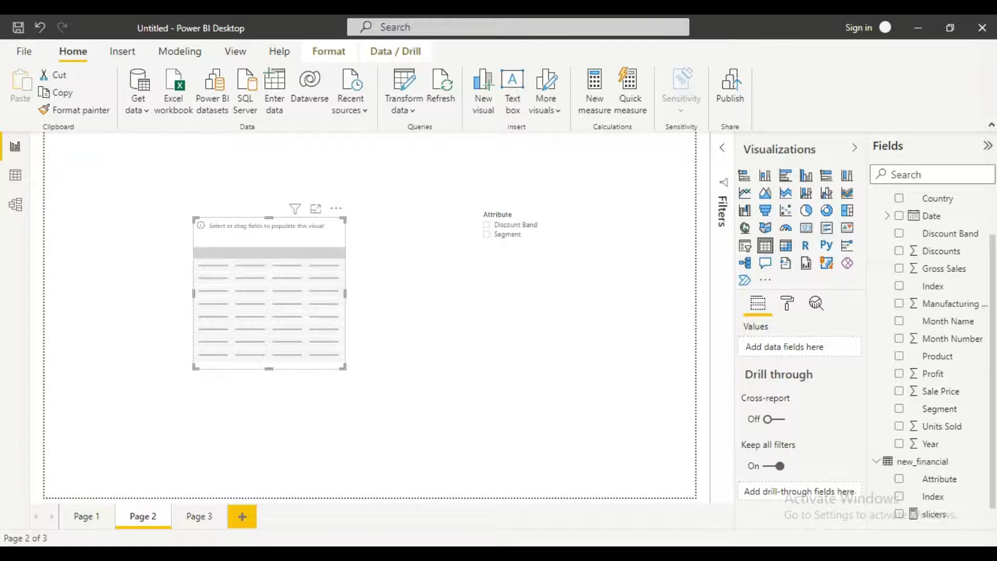
scroll(992, 529, down, 1)
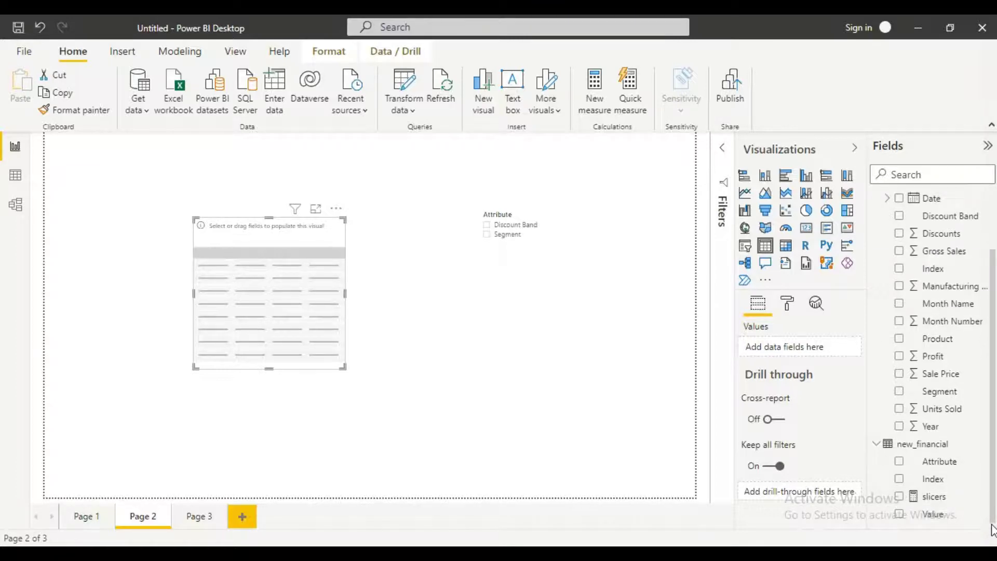
drag(934, 514, 316, 334)
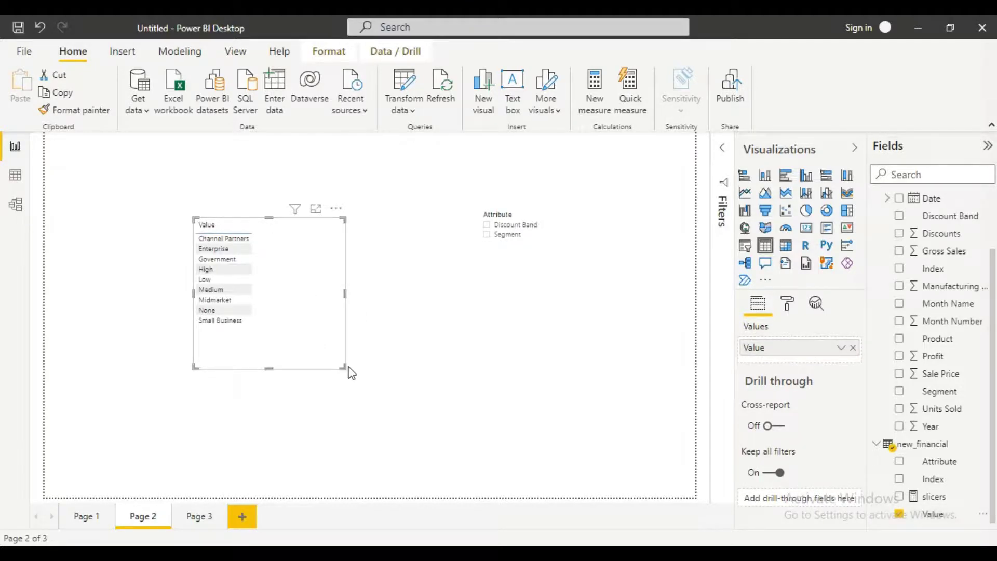
drag(341, 366, 378, 383)
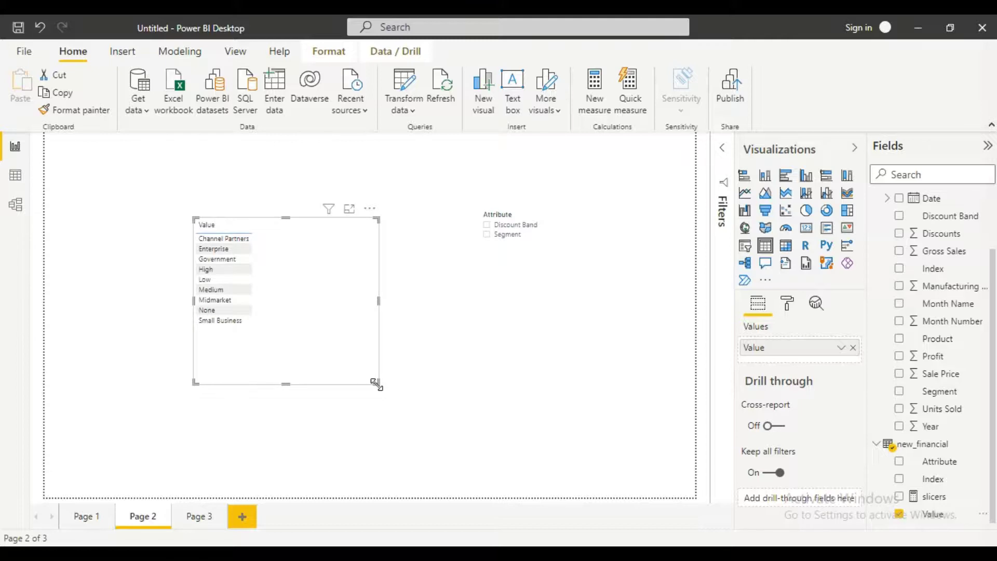
Filter the Attribute slicer to Discount Band and add the slicers measure to the table beside the Value column
click(486, 226)
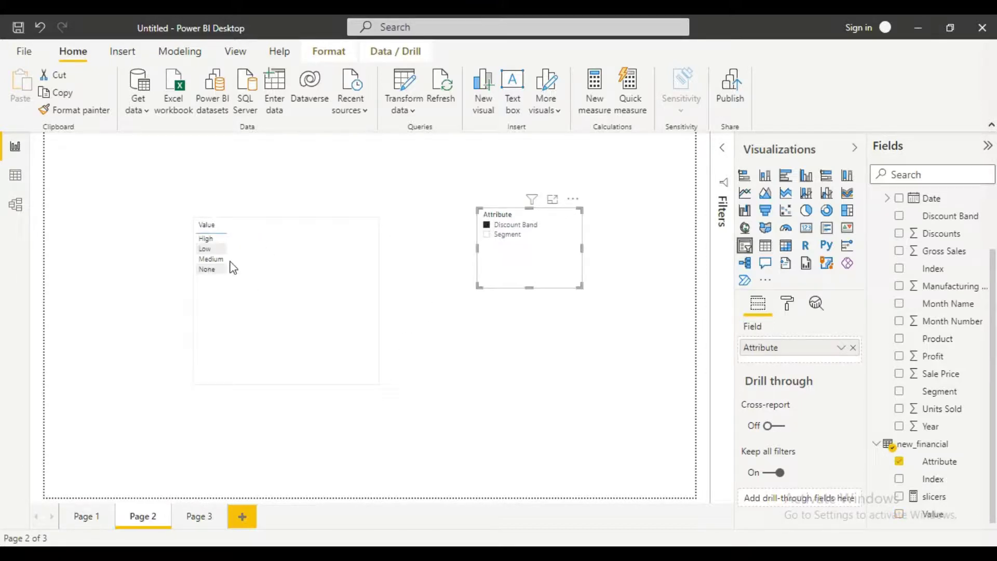
click(300, 262)
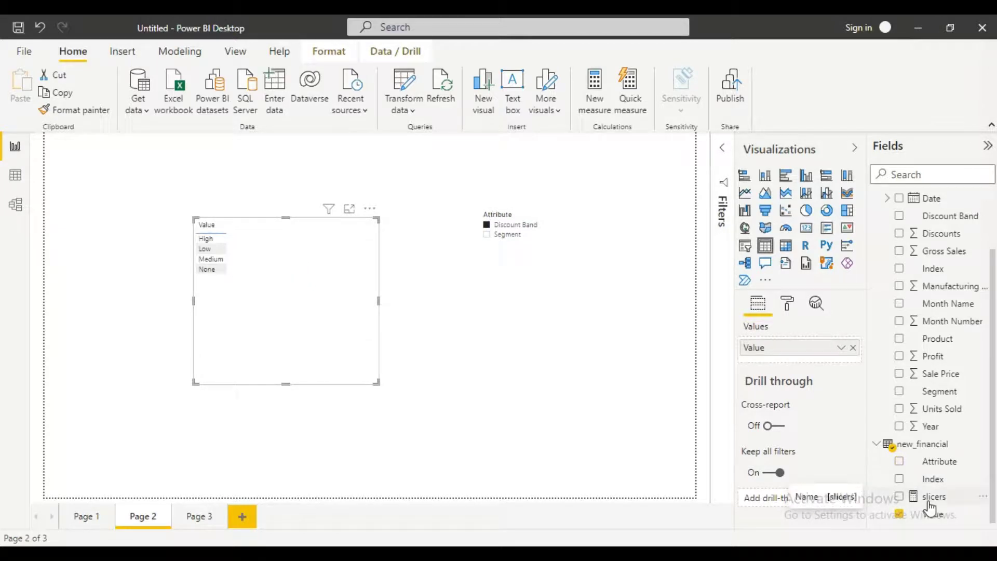
drag(928, 501, 785, 366)
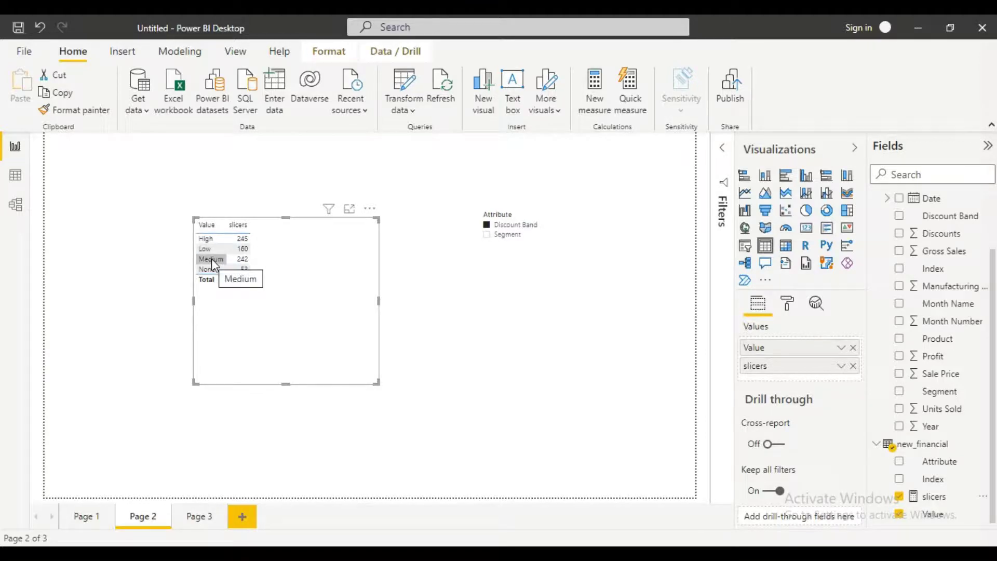
Convert the table visual to a stacked bar chart and switch the Attribute slicer to Segment
click(745, 179)
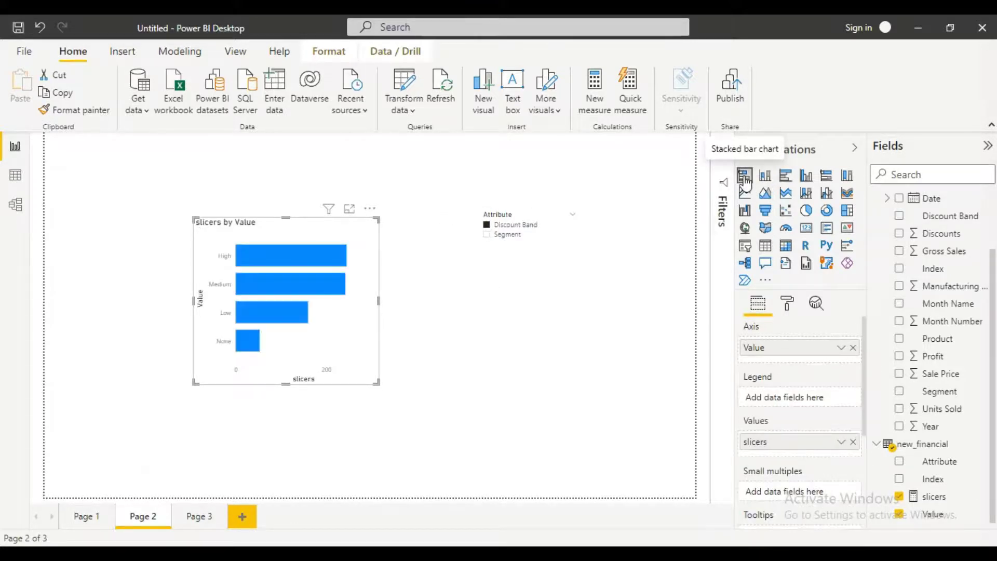
click(487, 235)
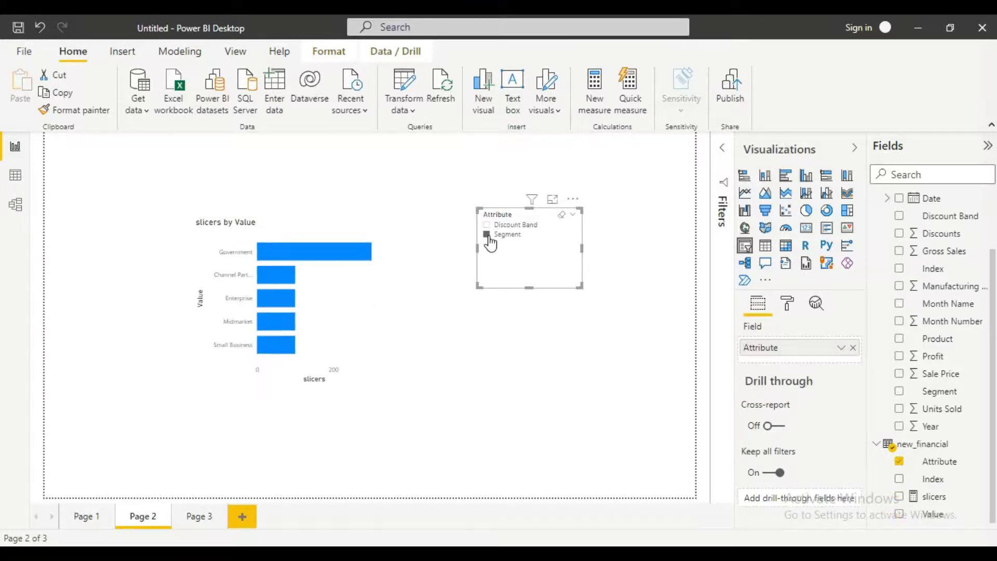
click(763, 248)
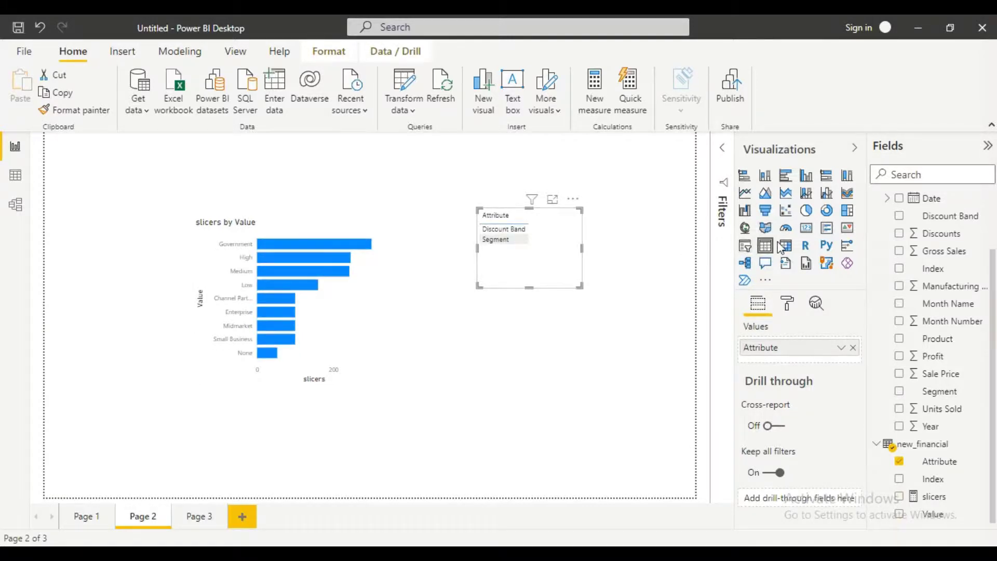
click(367, 303)
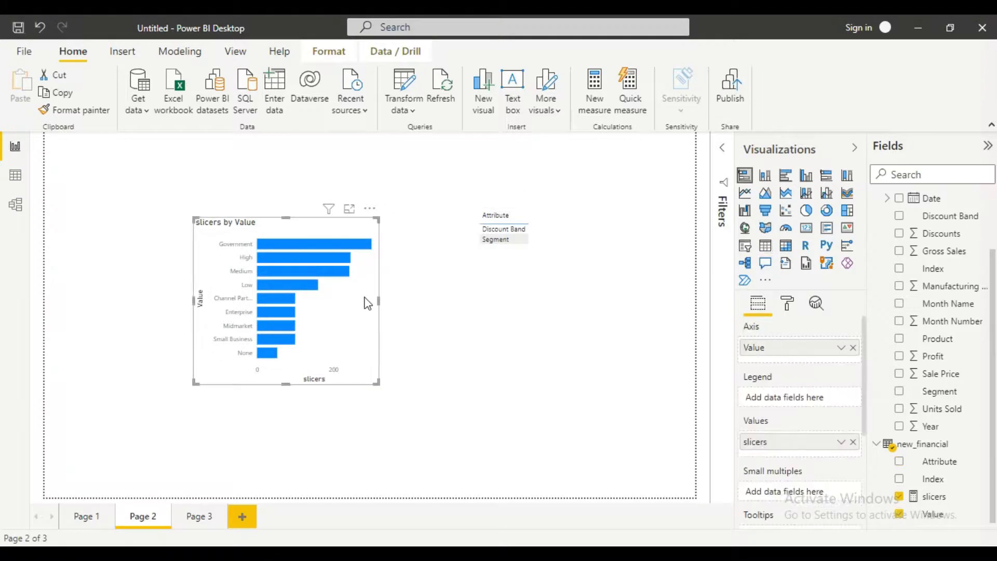
click(767, 250)
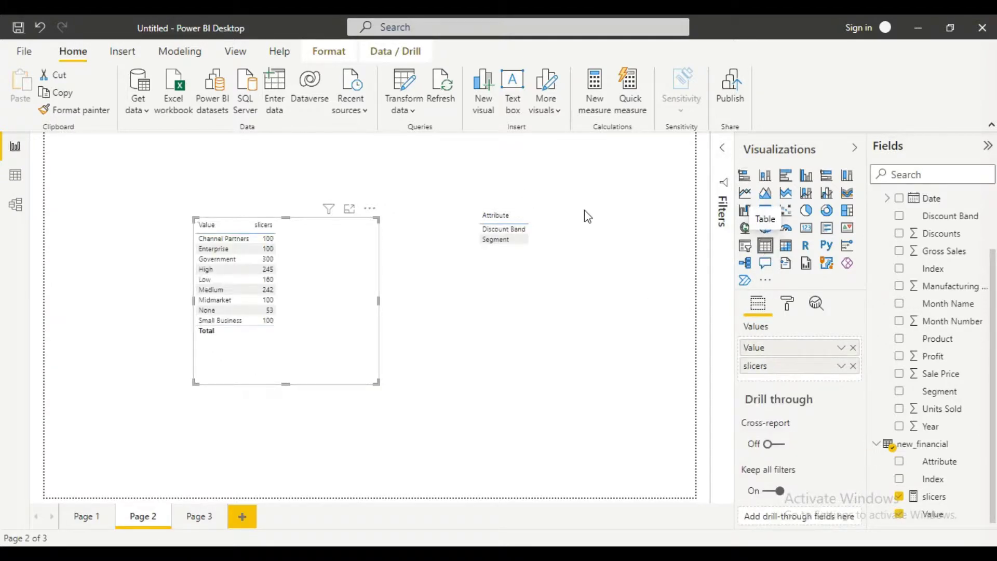
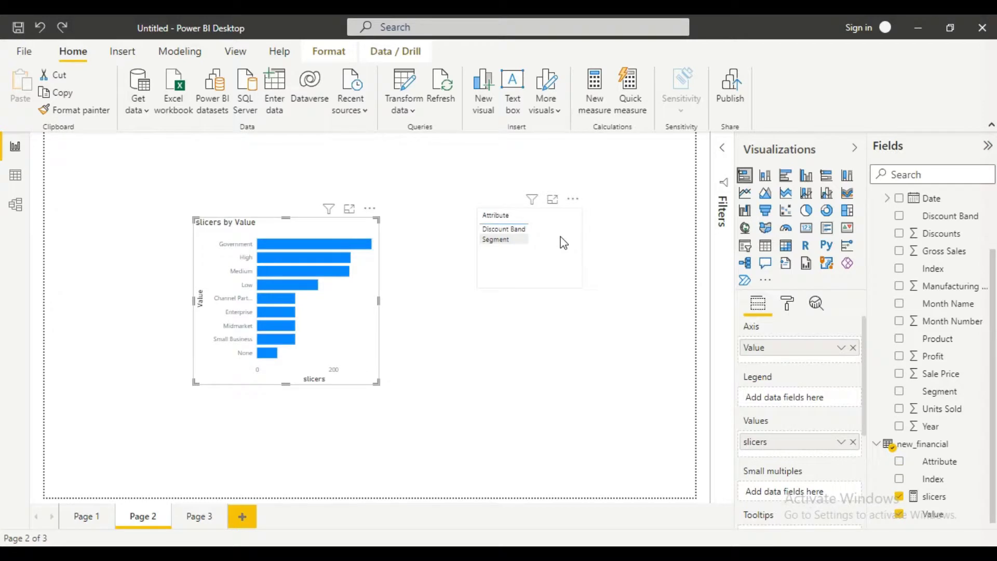
click(563, 243)
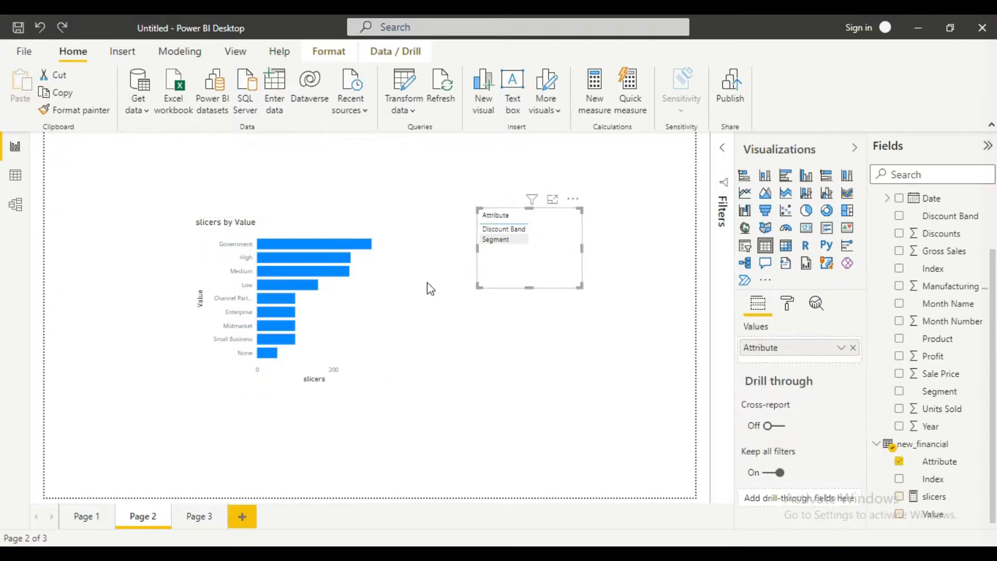
click(378, 328)
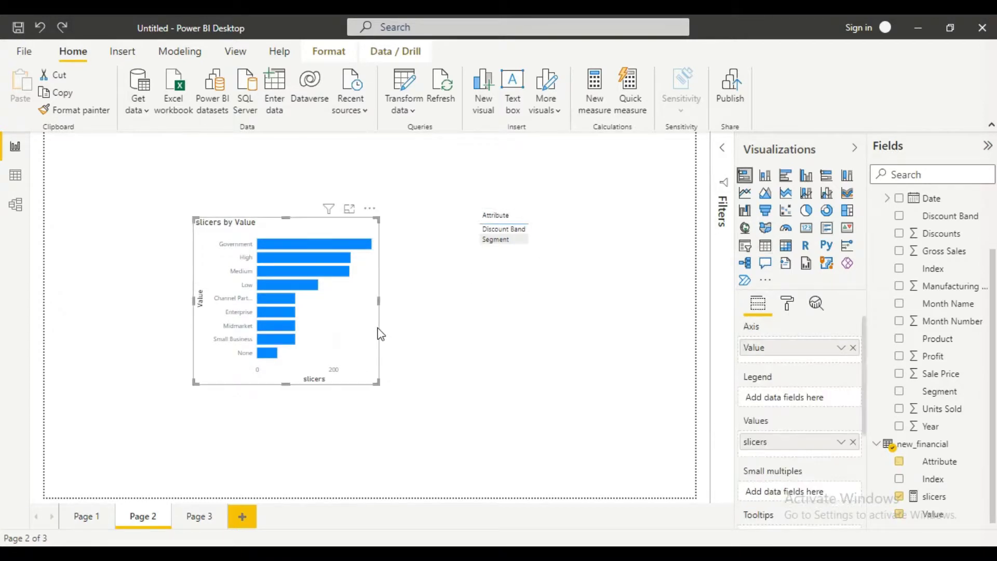
click(764, 247)
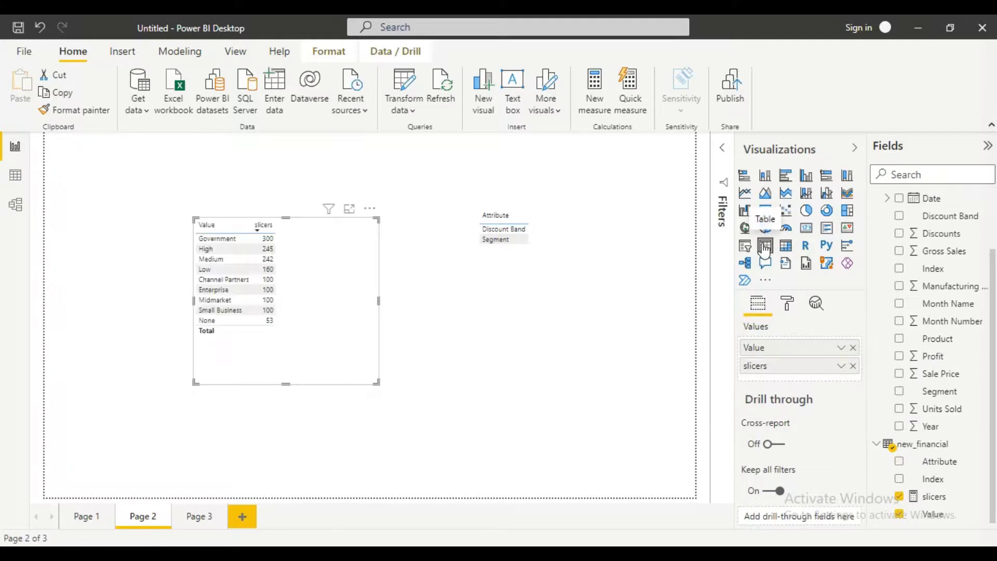
click(554, 240)
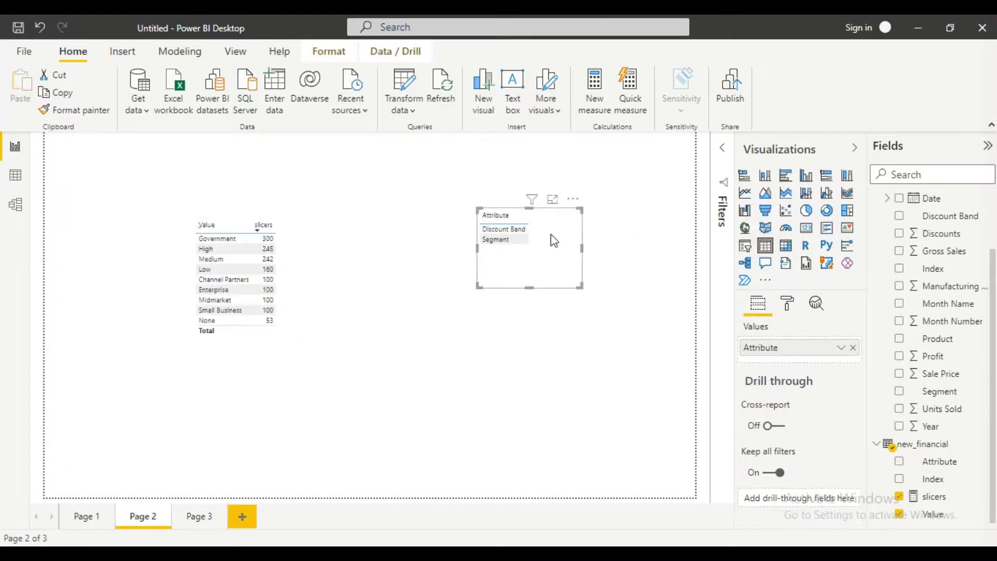
key(ctrl+z)
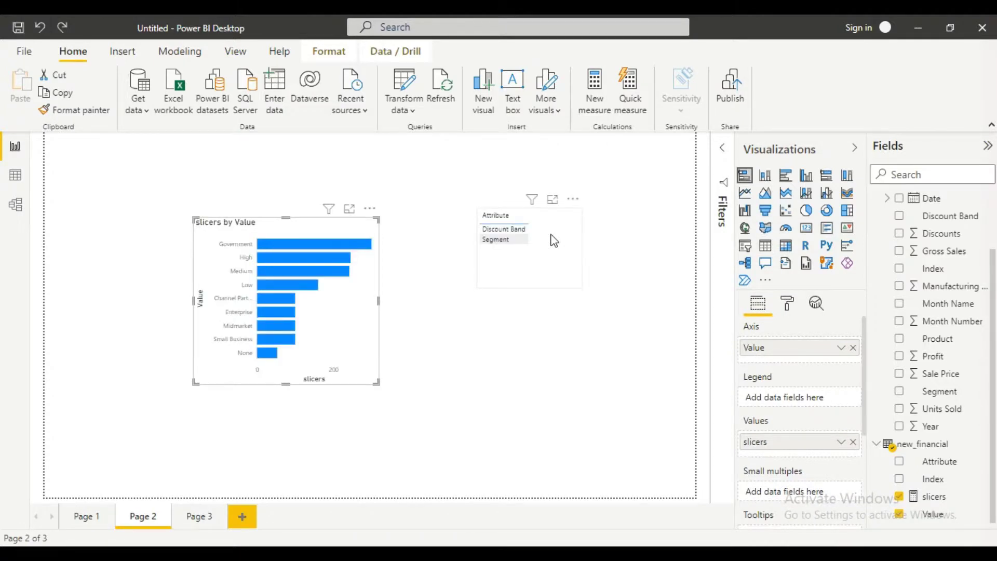
click(554, 240)
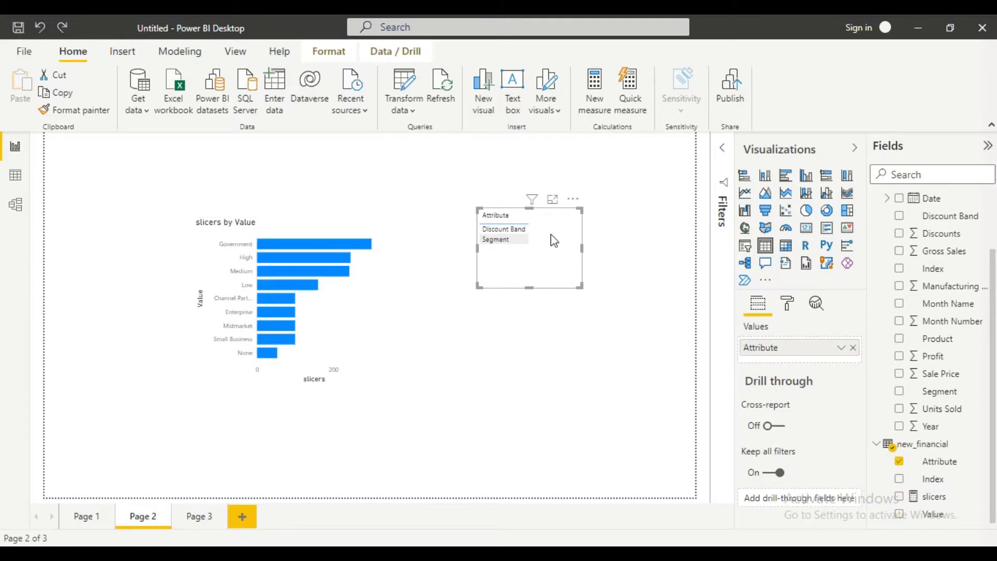
key(ctrl+z)
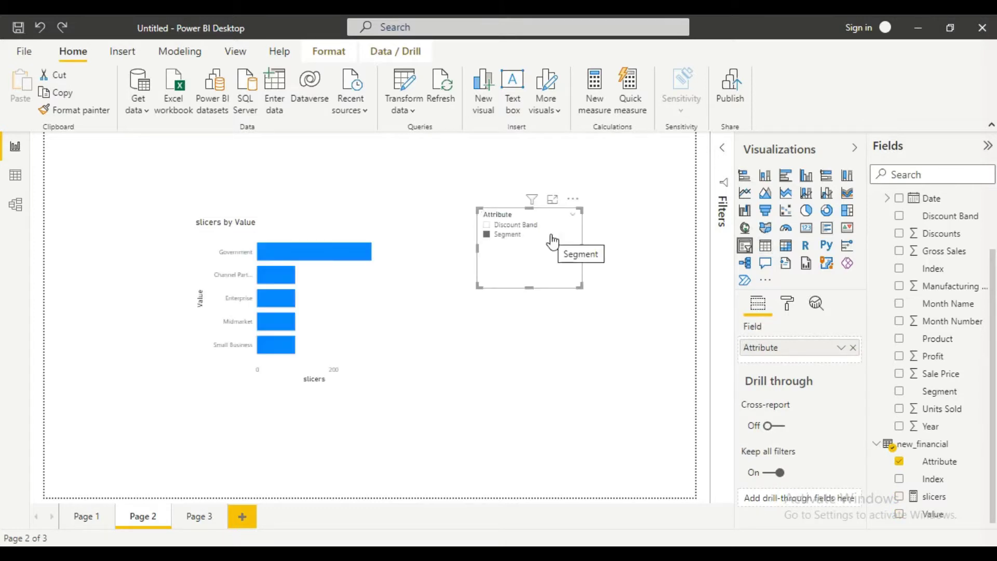
Show the slicers by Value chart as a table to inspect its values, and return it to a stacked bar chart
click(377, 315)
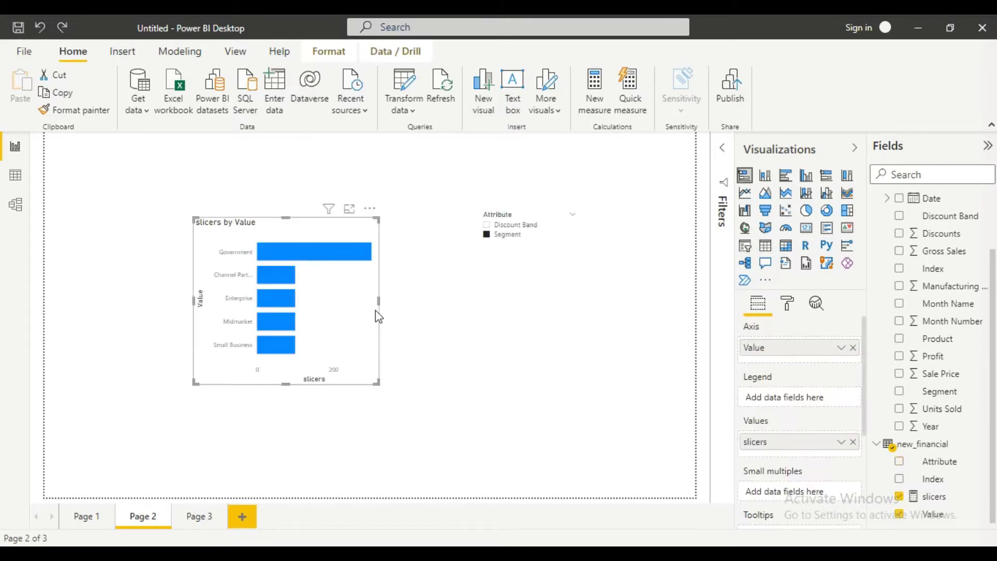
click(772, 247)
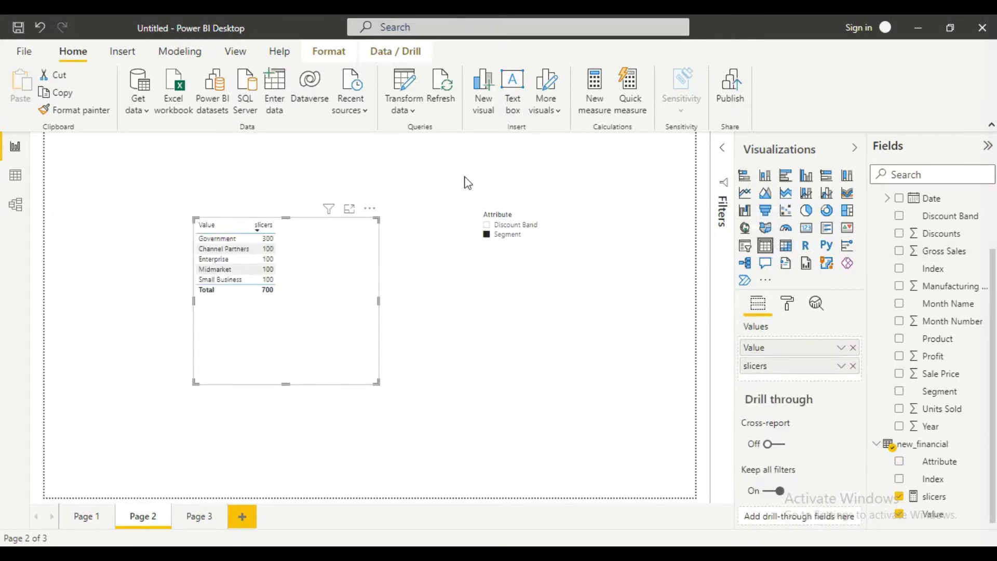
click(745, 176)
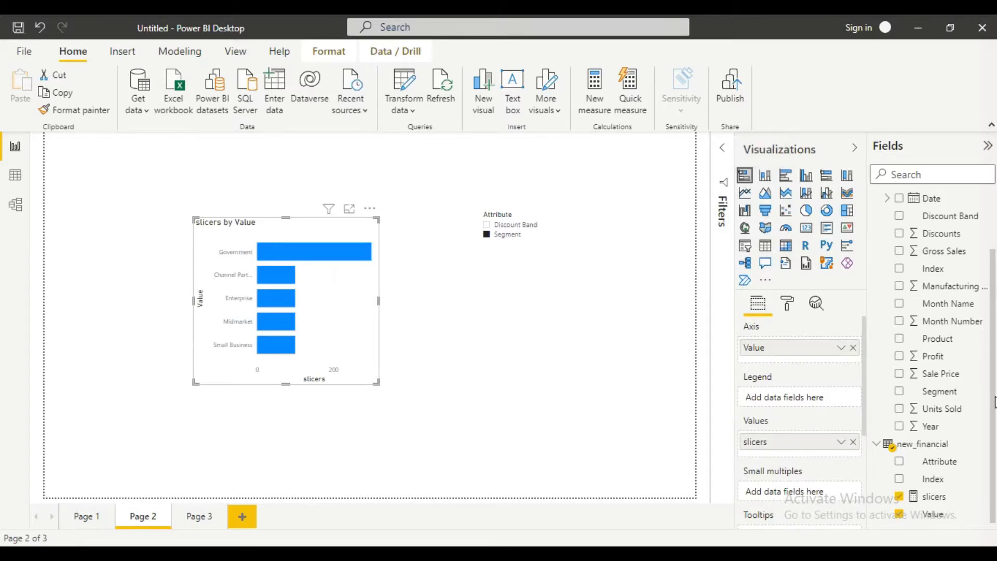
scroll(993, 411, up, 3)
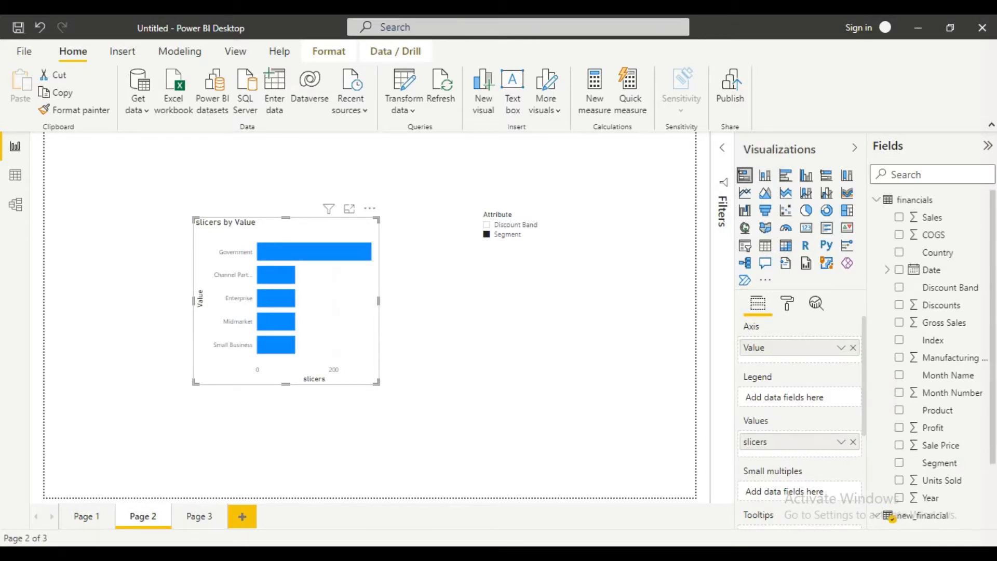